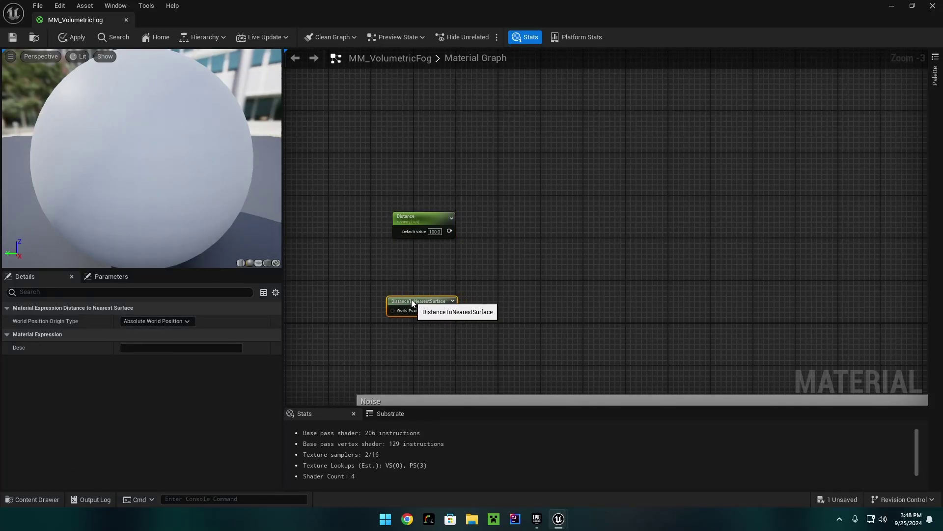
pyautogui.click(499, 303)
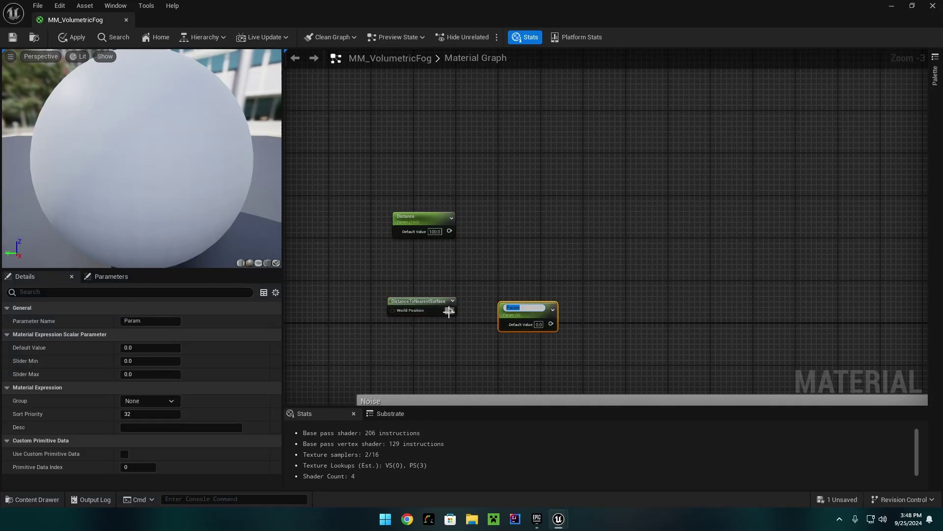
pyautogui.click(510, 328)
pyautogui.press('Delete')
# Step: Add a Subtract node, wiring the Distance parameter into A and DistanceToNearestSurface into B
pyautogui.rightClick(511, 306)
pyautogui.write('su')
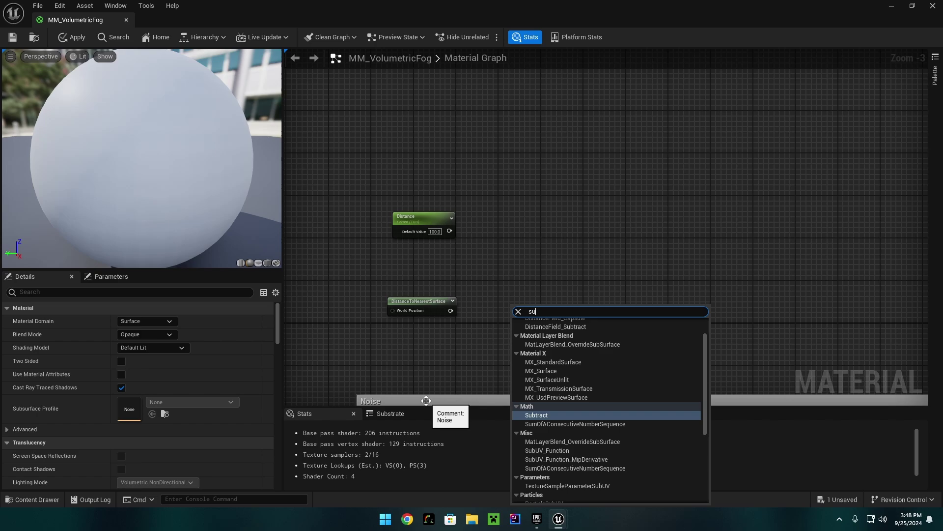
pyautogui.press('Return')
pyautogui.moveTo(516, 331); pyautogui.dragTo(453, 313)
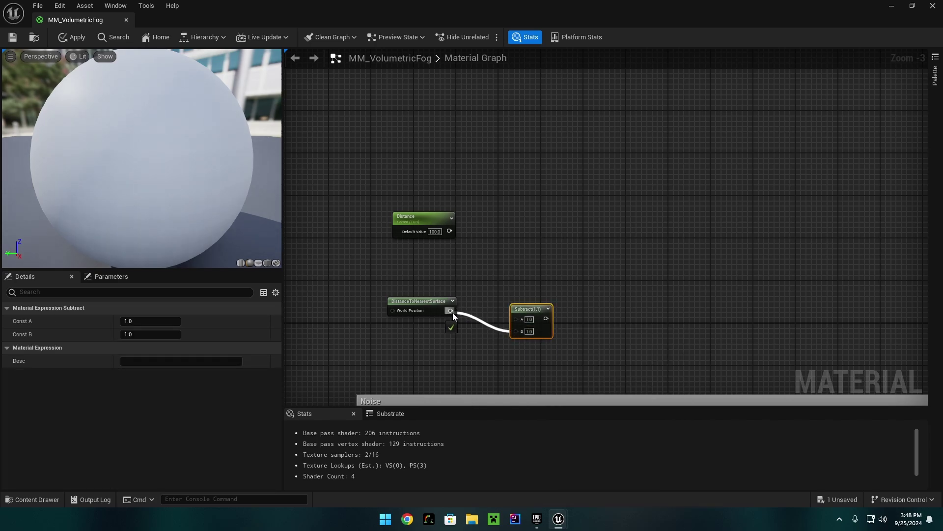
pyautogui.moveTo(523, 312); pyautogui.dragTo(445, 315)
pyautogui.press('q')
pyautogui.click(576, 311)
pyautogui.moveTo(576, 311); pyautogui.dragTo(514, 313, button='right')
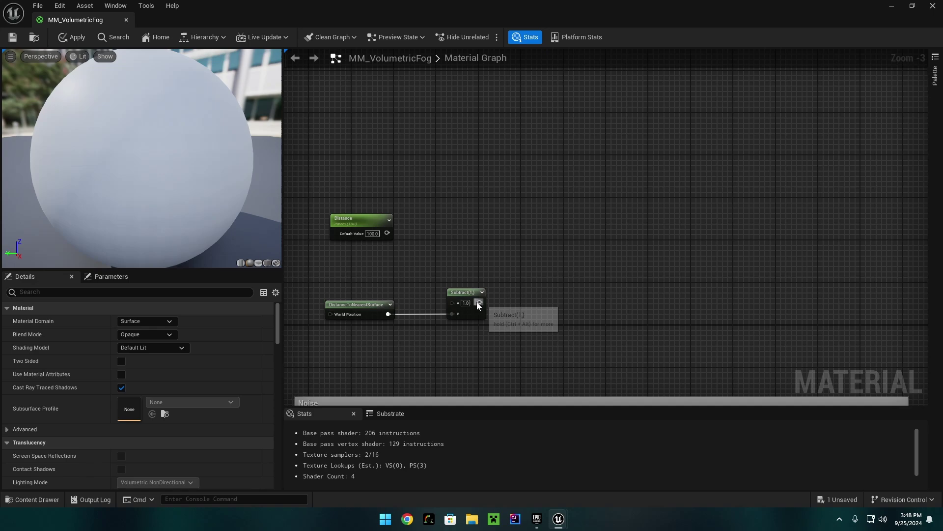
pyautogui.moveTo(388, 233); pyautogui.dragTo(452, 302)
# Step: Add a Divide node after the Subtract node and connect the Subtract output to its A input
pyautogui.moveTo(470, 220); pyautogui.dragTo(427, 243, button='right')
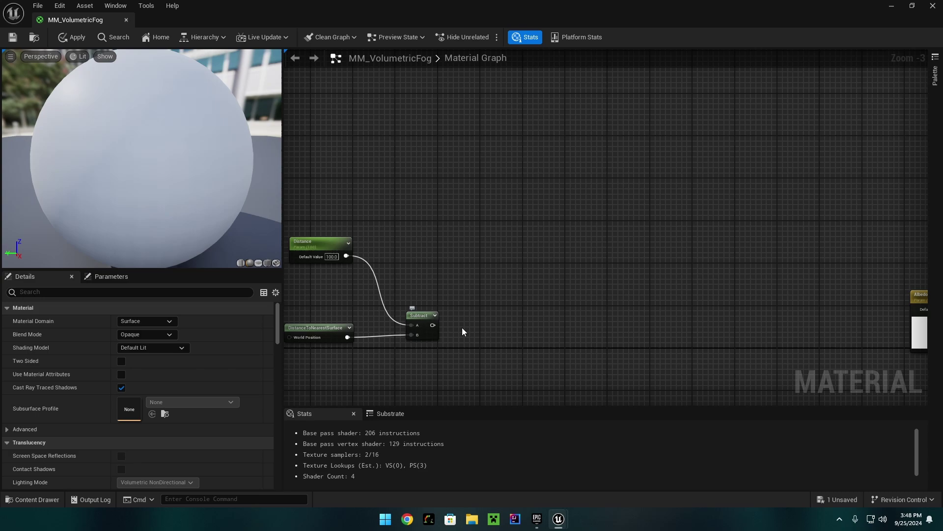
pyautogui.press('d')
pyautogui.click(563, 308)
pyautogui.moveTo(432, 325); pyautogui.dragTo(572, 324)
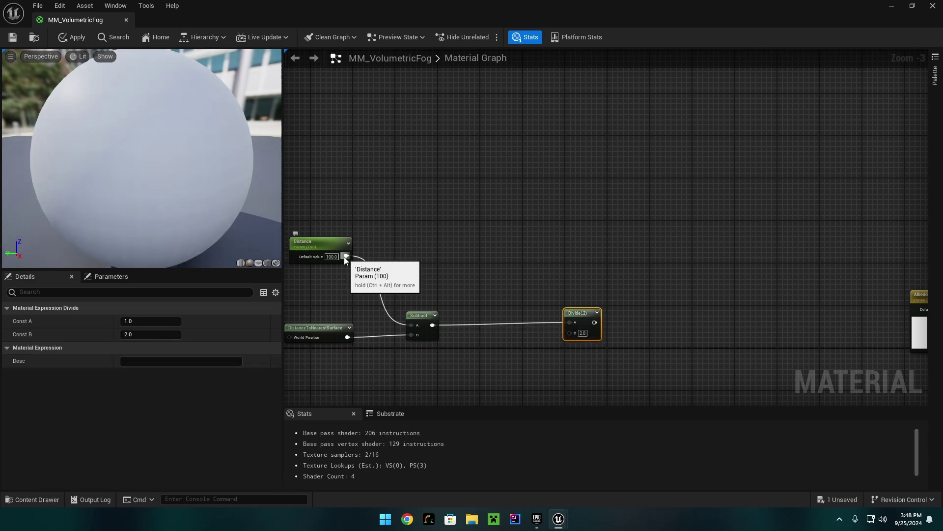
# Step: Add a LinearInterpolate node above the Divide node and connect the Distance parameter to its A input
pyautogui.rightClick(484, 234)
pyautogui.write('lerp')
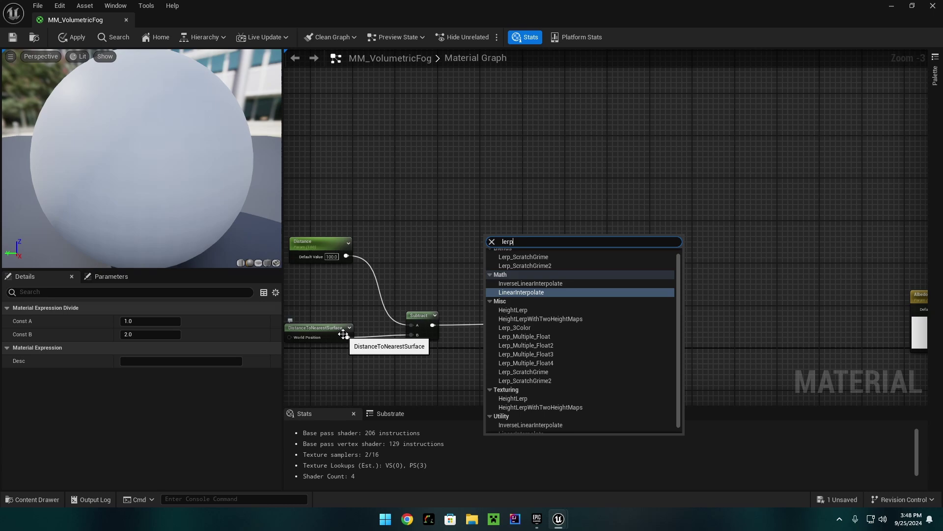
pyautogui.press('Return')
pyautogui.moveTo(495, 238); pyautogui.dragTo(516, 246)
pyautogui.moveTo(346, 256); pyautogui.dragTo(514, 255)
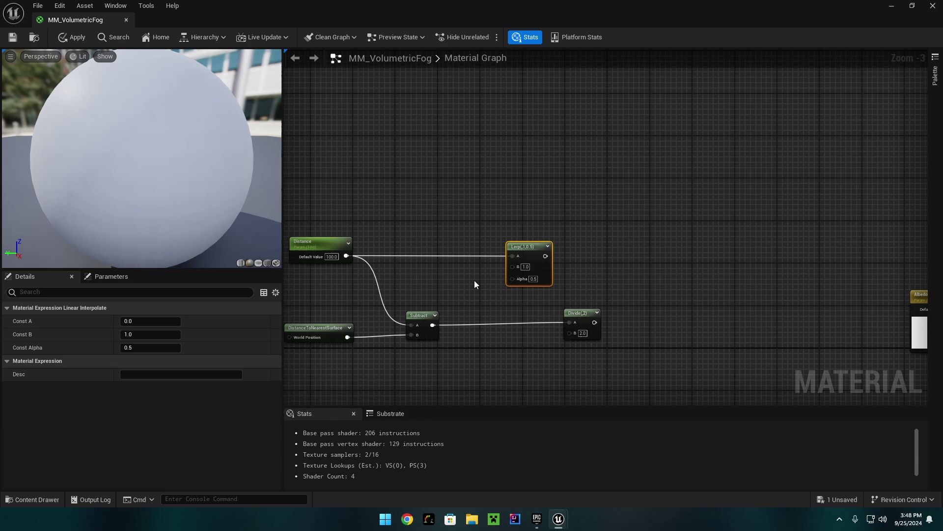
# Step: Create a scalar parameter named EdgeHardness feeding the Lerp's Alpha, and connect the Lerp output to the Divide's B input
pyautogui.click(435, 281)
pyautogui.write('s')
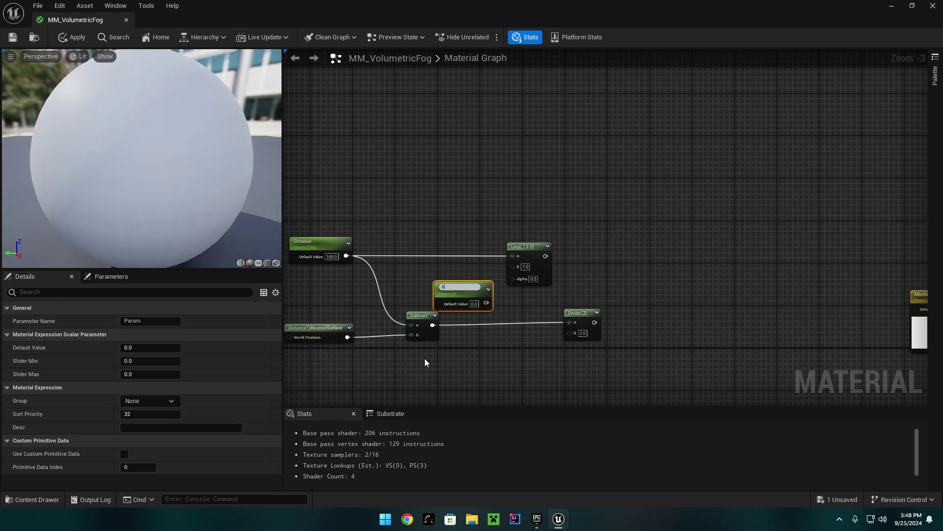
pyautogui.write('dgeHardness')
pyautogui.press('Return')
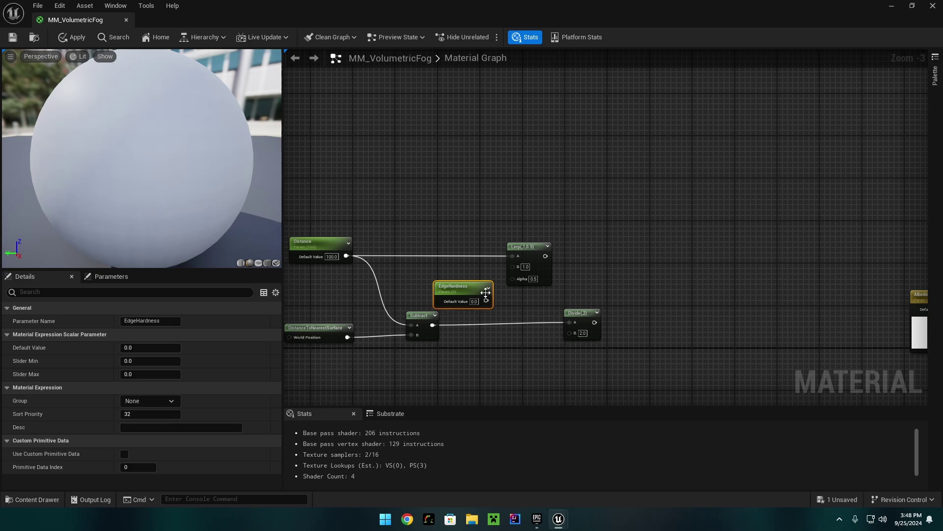
pyautogui.moveTo(486, 300); pyautogui.dragTo(467, 278)
pyautogui.click(509, 291)
pyautogui.moveTo(553, 287); pyautogui.dragTo(479, 272, button='right')
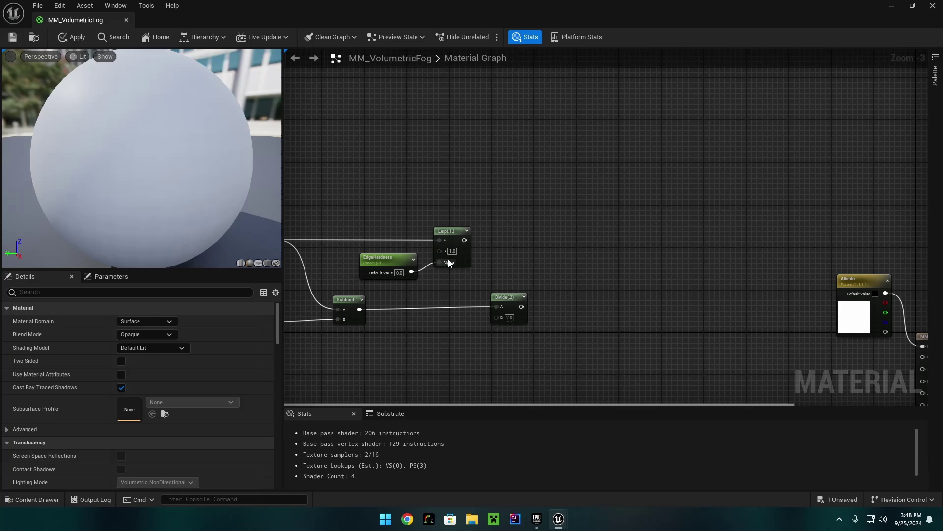
pyautogui.moveTo(464, 240); pyautogui.dragTo(498, 318)
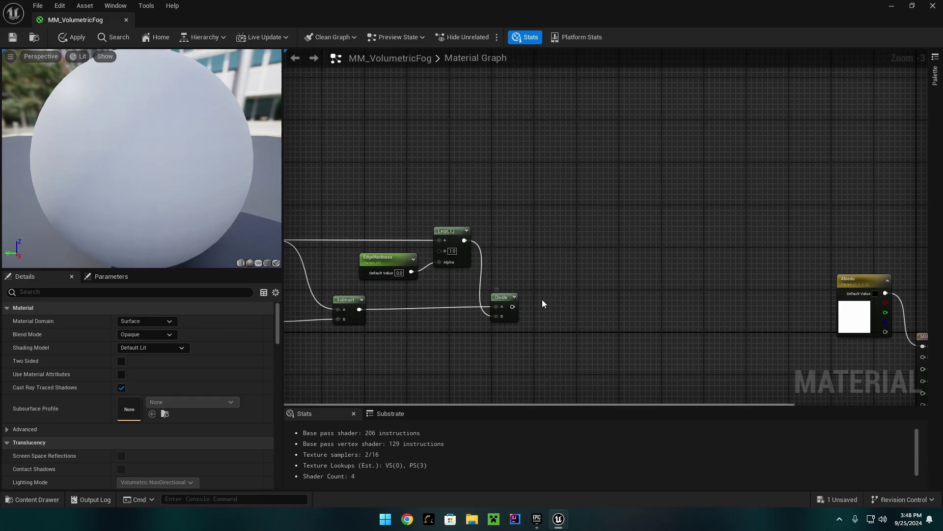
# Step: Add a second Subtract node after the Divide node and connect the Divide output to its A input
pyautogui.moveTo(541, 300); pyautogui.dragTo(466, 291, button='right')
pyautogui.click(500, 297)
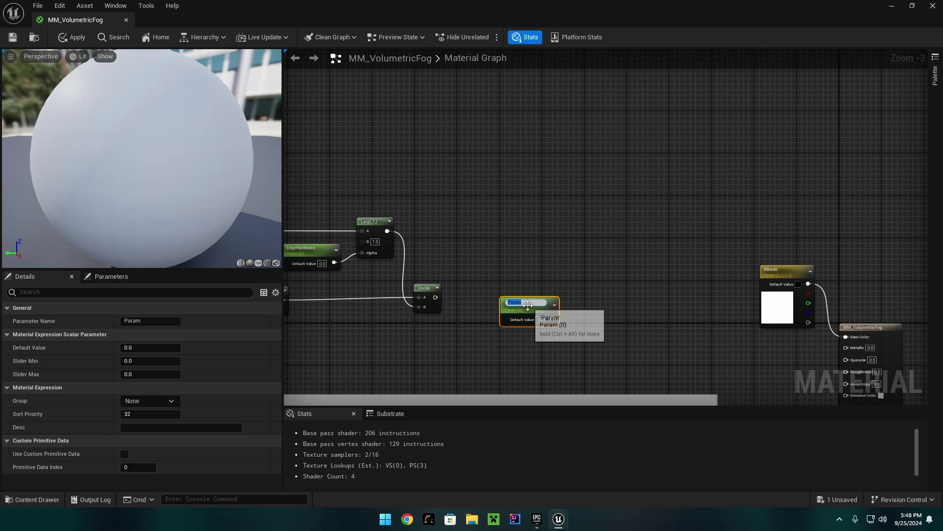
pyautogui.press('Delete')
pyautogui.rightClick(491, 296)
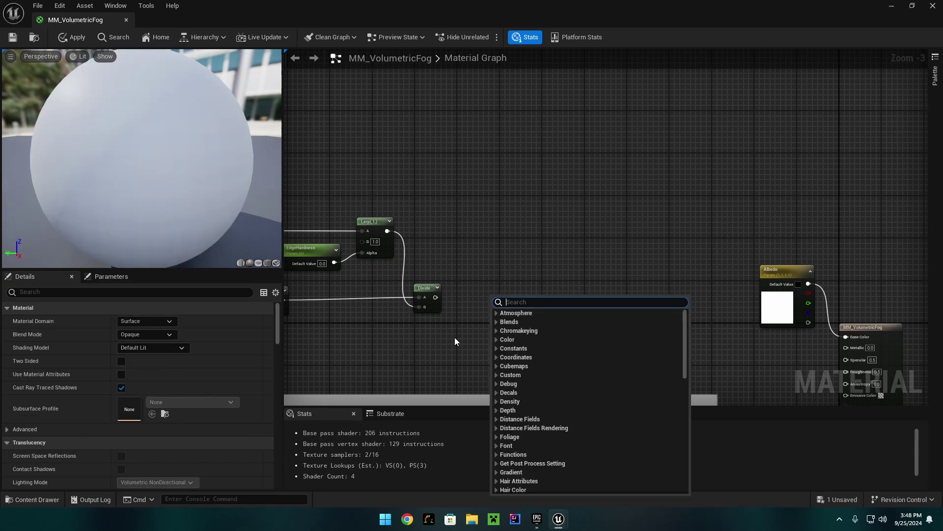
pyautogui.write('sub')
pyautogui.press('Return')
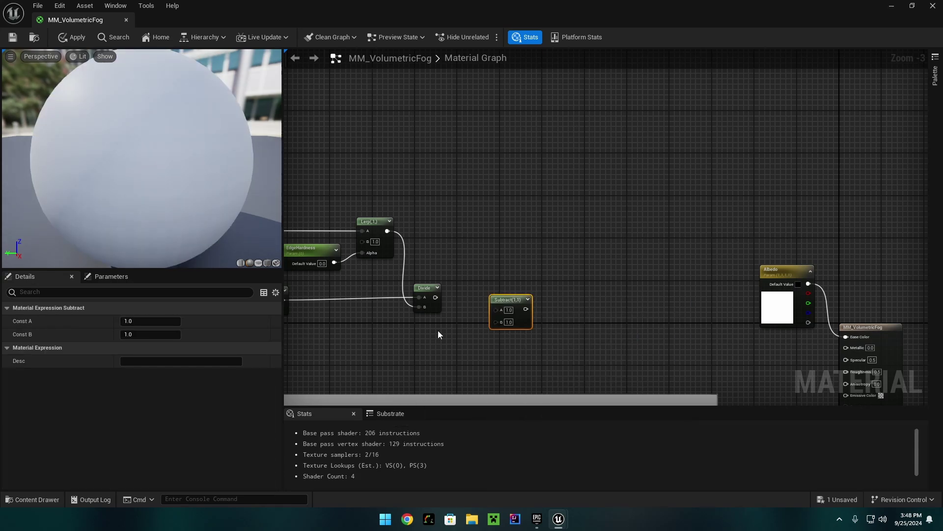
pyautogui.moveTo(436, 297); pyautogui.dragTo(502, 294)
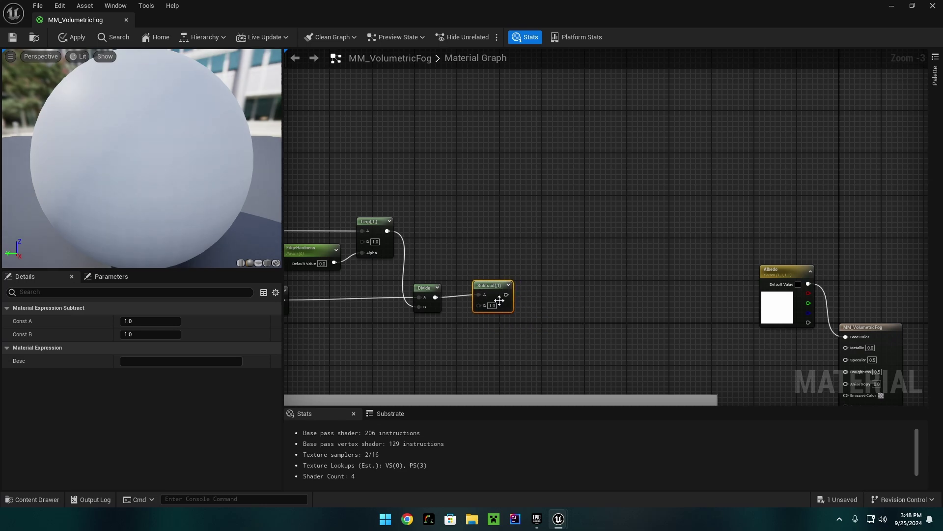
pyautogui.moveTo(497, 292); pyautogui.dragTo(500, 315, button='right')
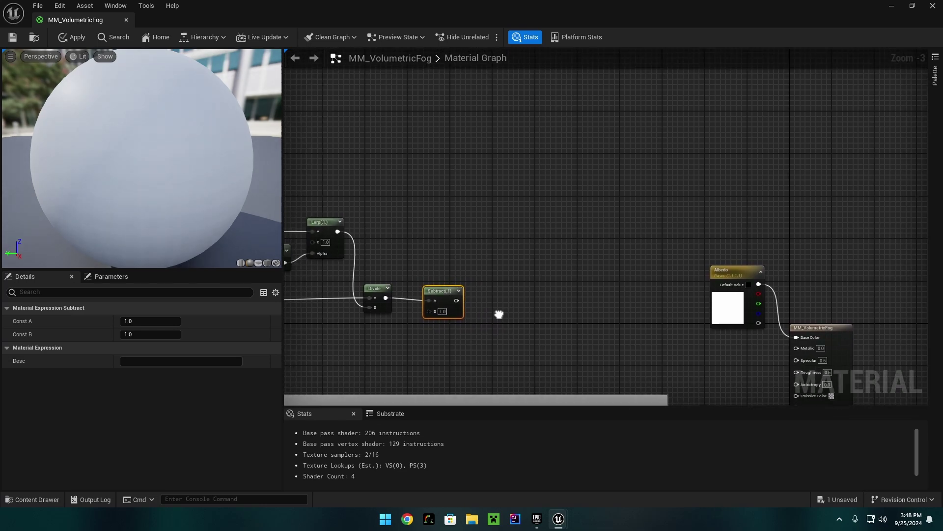
pyautogui.rightClick(525, 297)
pyautogui.write('swi')
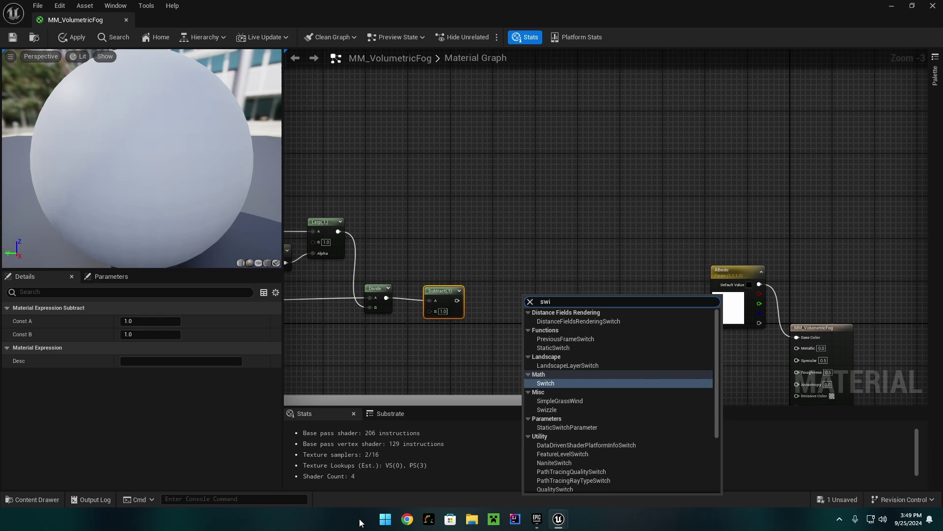
# Step: Shift the Noise comment group slightly down and connect the second Subtract's output to the Add node's A input
pyautogui.moveTo(421, 400); pyautogui.dragTo(425, 396)
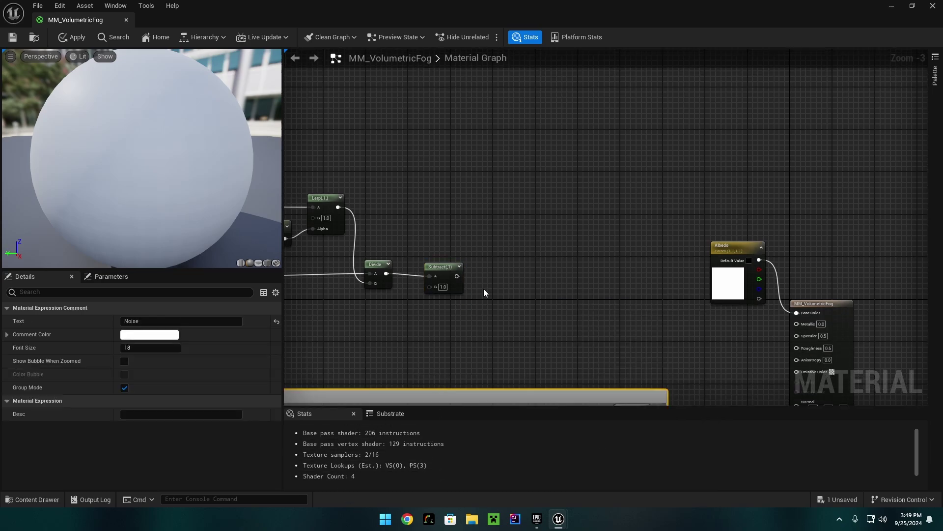
pyautogui.moveTo(479, 270); pyautogui.dragTo(473, 217, button='right')
pyautogui.moveTo(450, 223); pyautogui.dragTo(612, 364)
pyautogui.scroll(-2, 595, 360)
pyautogui.moveTo(596, 360); pyautogui.dragTo(629, 274, button='right')
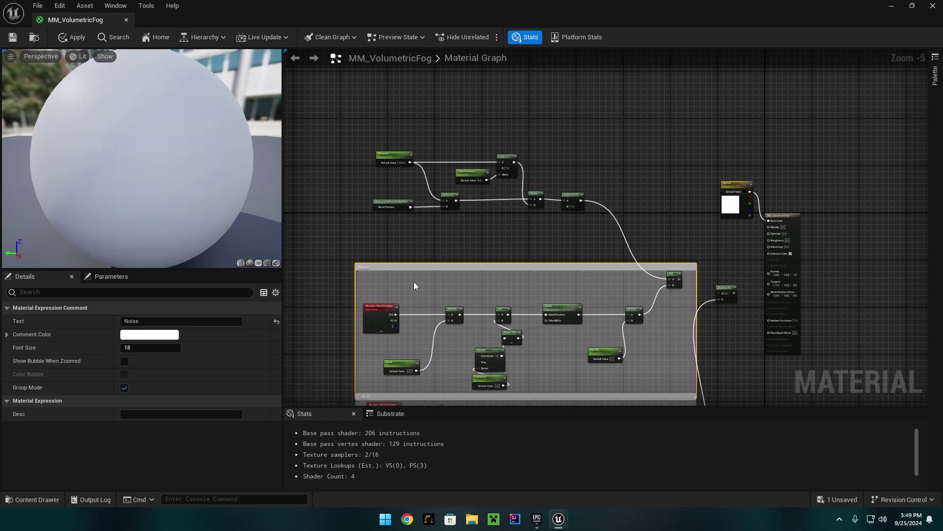
# Step: Move the Add node above the Noise comment box and connect its output to the Multiply node's A input
pyautogui.moveTo(683, 273); pyautogui.dragTo(681, 244)
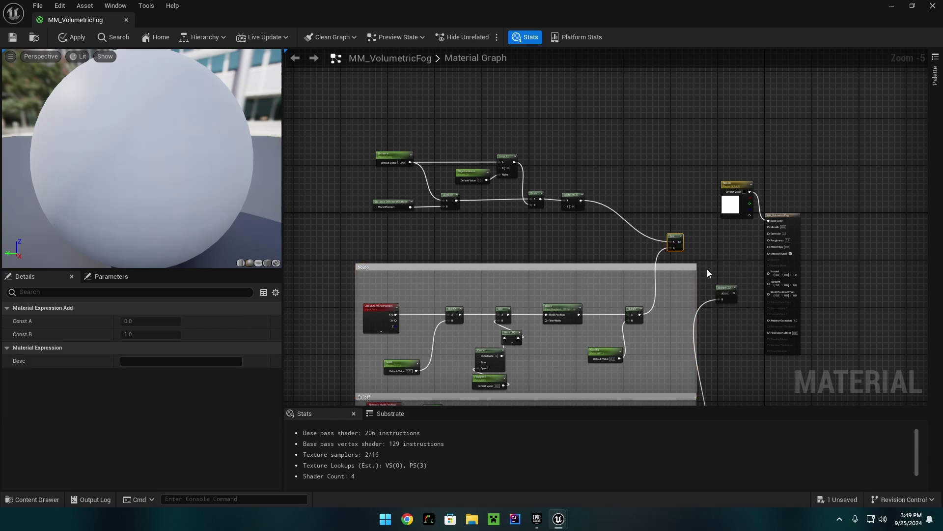
pyautogui.scroll(3, 654, 242)
pyautogui.moveTo(654, 245); pyautogui.dragTo(536, 236, button='right')
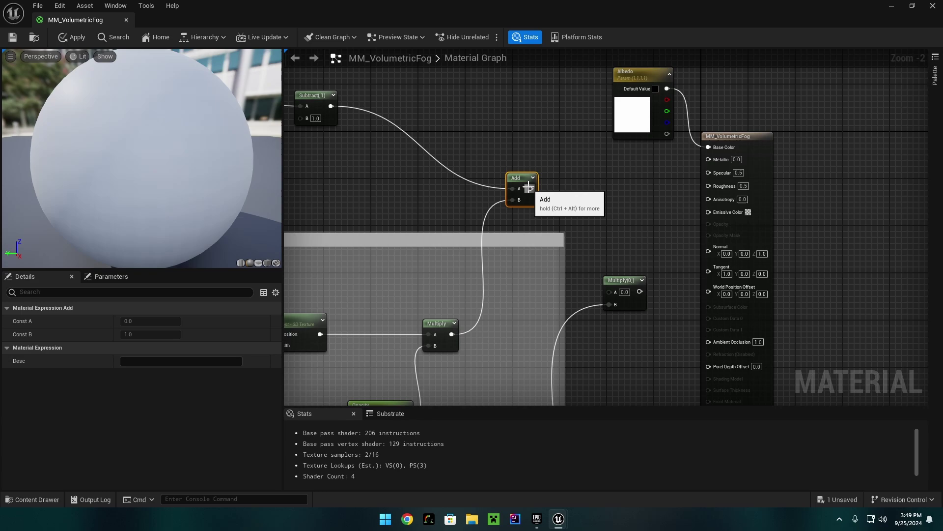
pyautogui.moveTo(530, 189); pyautogui.dragTo(627, 237)
# Step: Enclose the distance nodes, from the Distance parameter to the second Subtract, in a comment titled "Distance Function"
pyautogui.moveTo(672, 232); pyautogui.dragTo(919, 287, button='right')
pyautogui.scroll(-2, 672, 231)
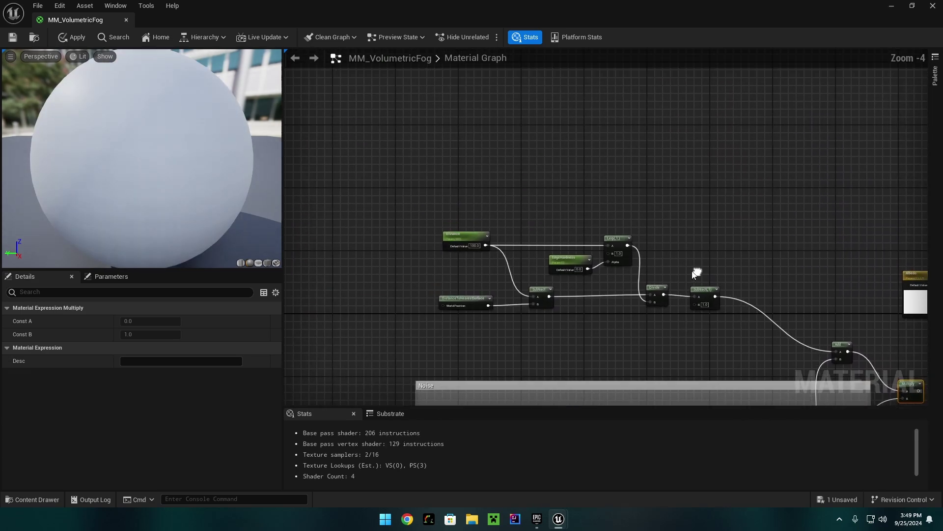
pyautogui.moveTo(385, 185)
pyautogui.mouseDown()
pyautogui.moveTo(787, 340)
pyautogui.moveTo(771, 356)
pyautogui.mouseUp()
pyautogui.press('c')
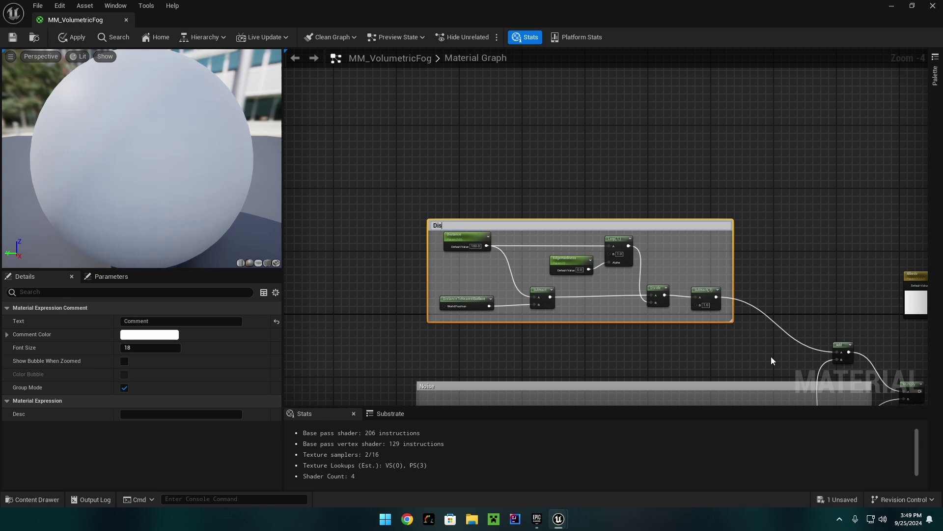
pyautogui.write('Distance Function')
pyautogui.press('Return')
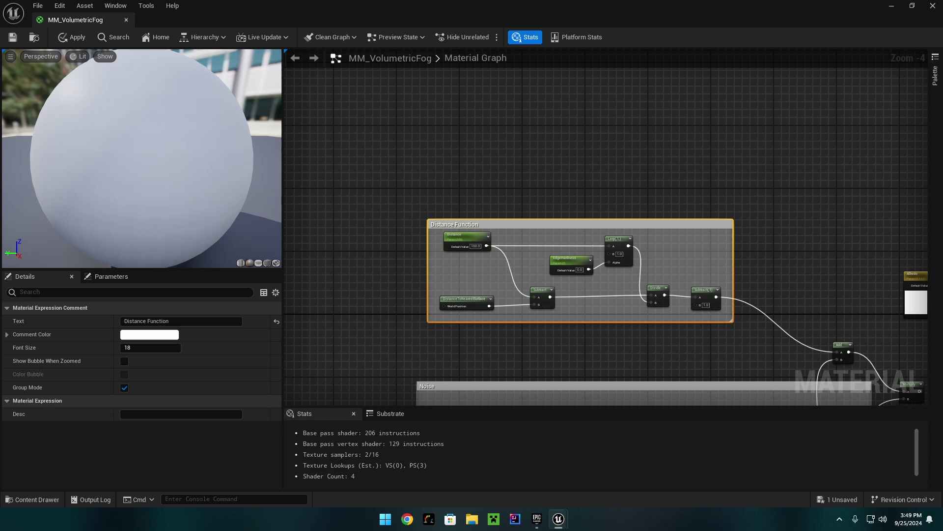
# Step: Add a new Multiply node below the Albedo parameter, next to the material output node
pyautogui.moveTo(654, 153); pyautogui.dragTo(304, 160, button='right')
pyautogui.moveTo(605, 356); pyautogui.dragTo(590, 237, button='right')
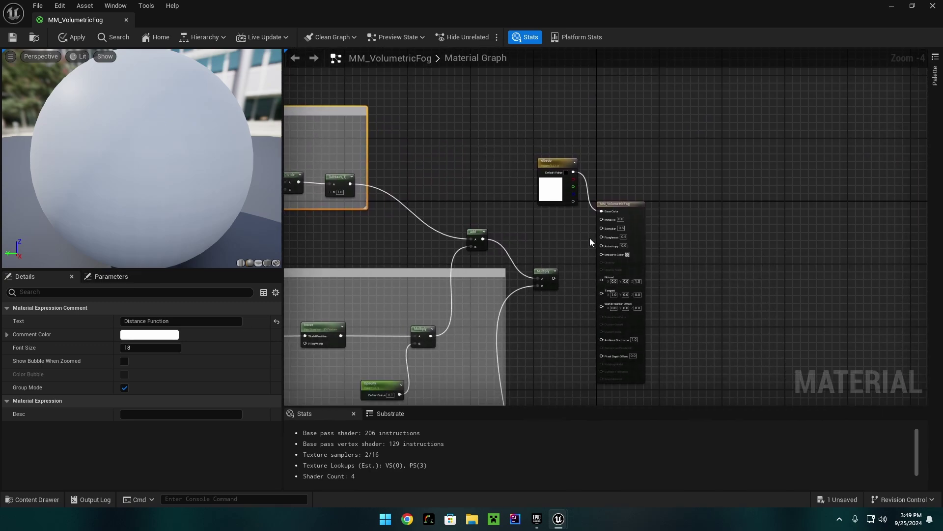
pyautogui.scroll(4, 588, 239)
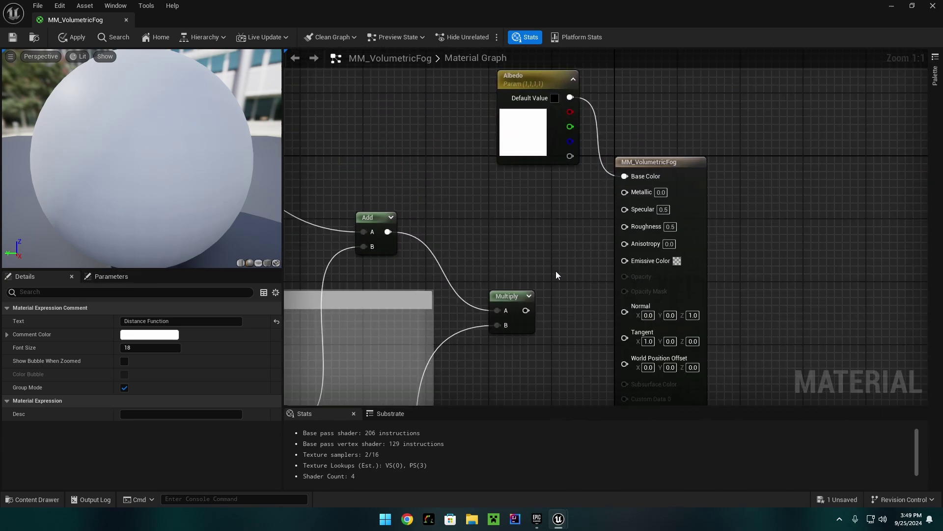
pyautogui.press('m')
pyautogui.click(553, 220)
pyautogui.moveTo(565, 229); pyautogui.dragTo(552, 211)
pyautogui.click(543, 201)
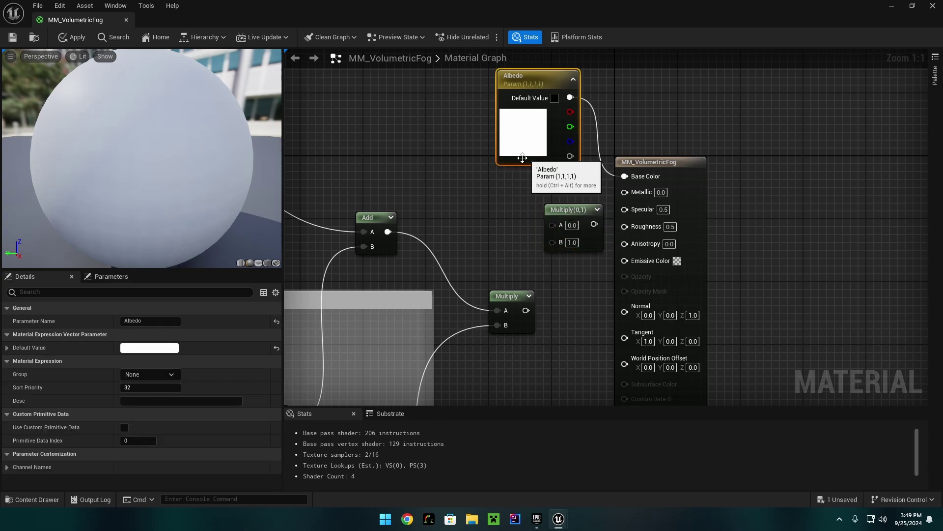
# Step: Add a Constant3Vector, connect it to the new Multiply's A input, and wire the Multiply output into Emissive Color
pyautogui.click(469, 199)
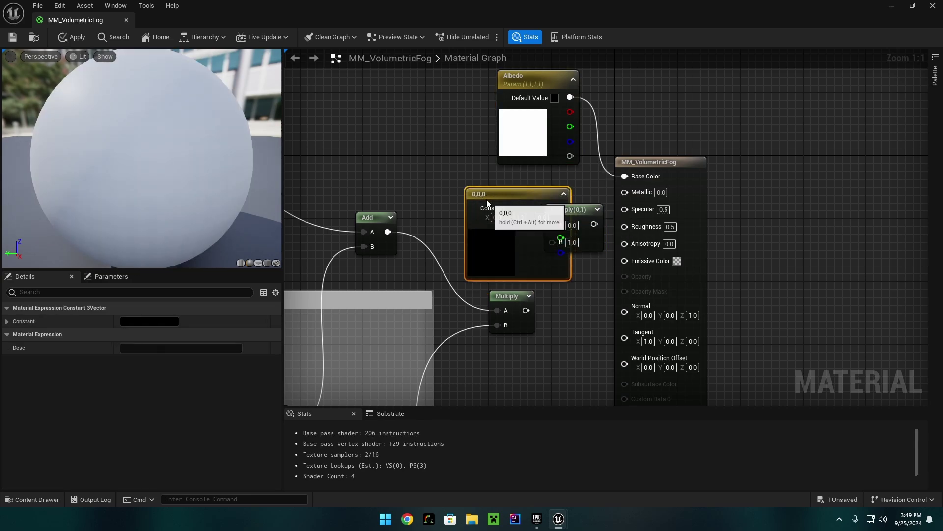
pyautogui.moveTo(521, 185); pyautogui.dragTo(556, 225)
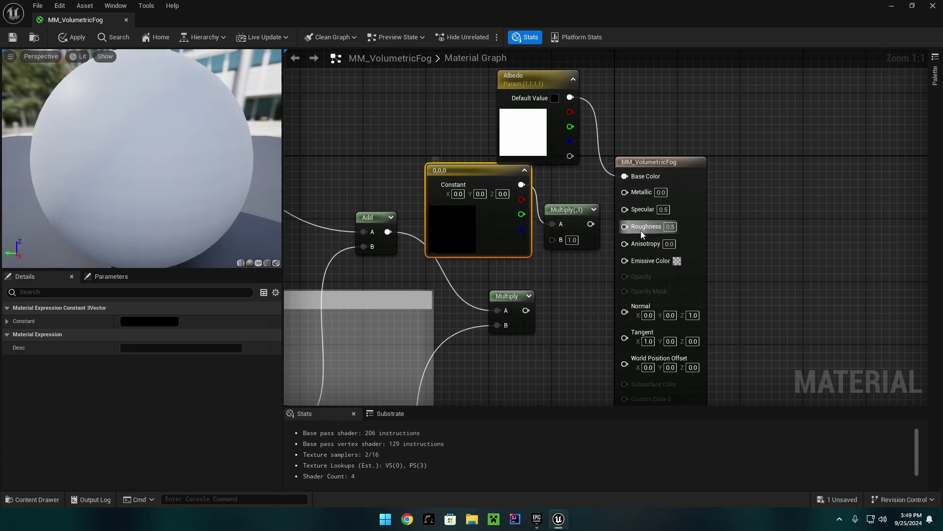
pyautogui.moveTo(592, 224); pyautogui.dragTo(629, 263)
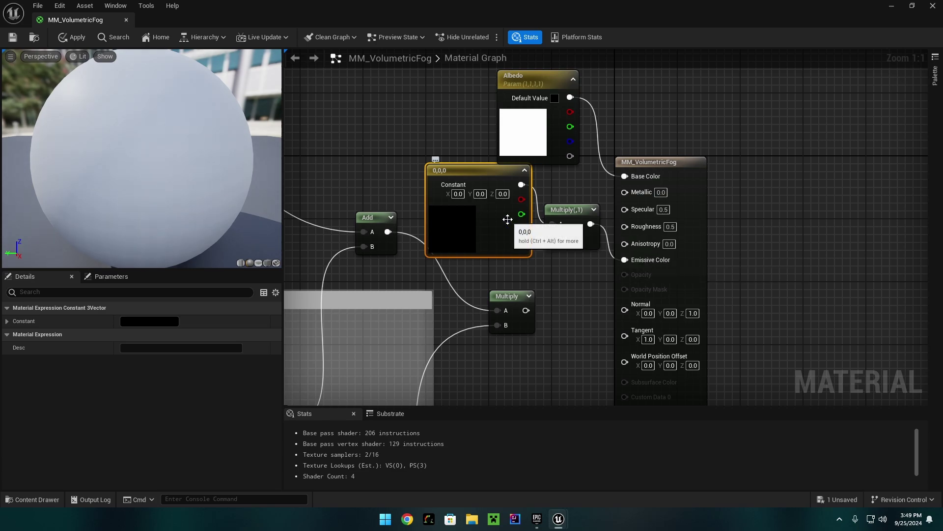
# Step: Convert the Constant3Vector to a parameter named EmissiveColor
pyautogui.rightClick(490, 224)
pyautogui.click(539, 253)
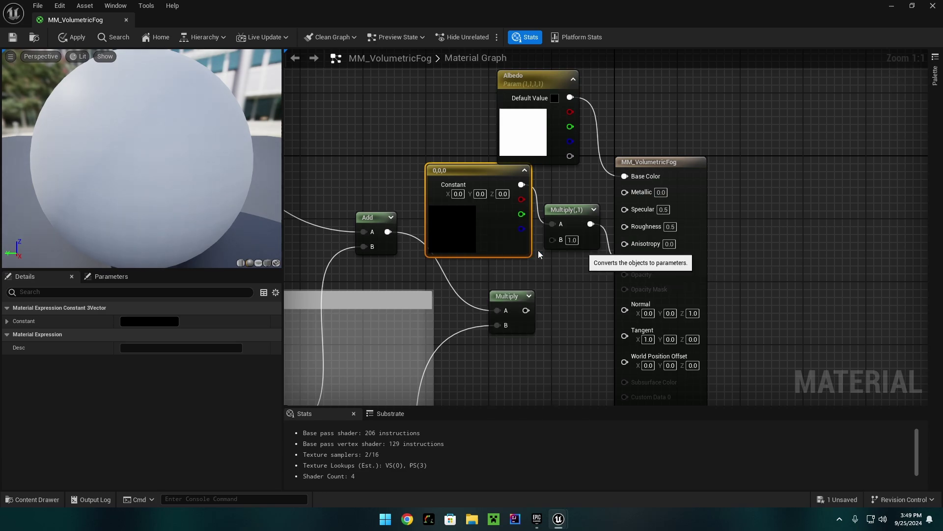
pyautogui.write('Em')
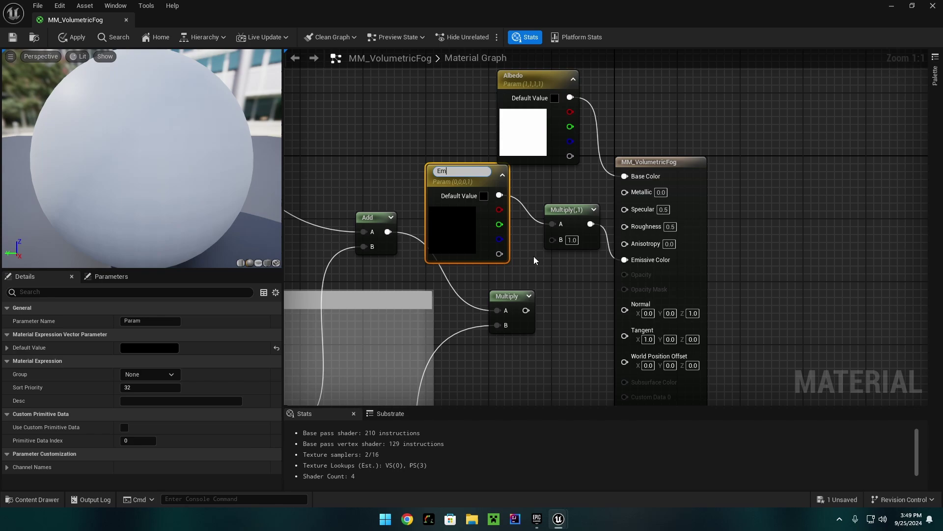
pyautogui.write('issiveColor')
pyautogui.press('Return')
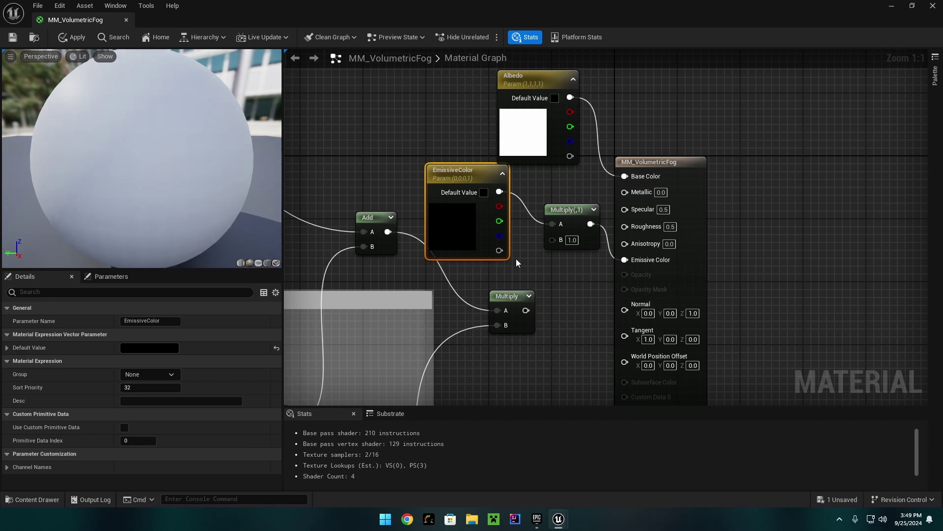
# Step: Set the material's Blend Mode to Additive and its Material Domain to Volume
pyautogui.click(555, 311)
pyautogui.moveTo(564, 278); pyautogui.dragTo(555, 270, button='right')
pyautogui.rightClick(555, 270)
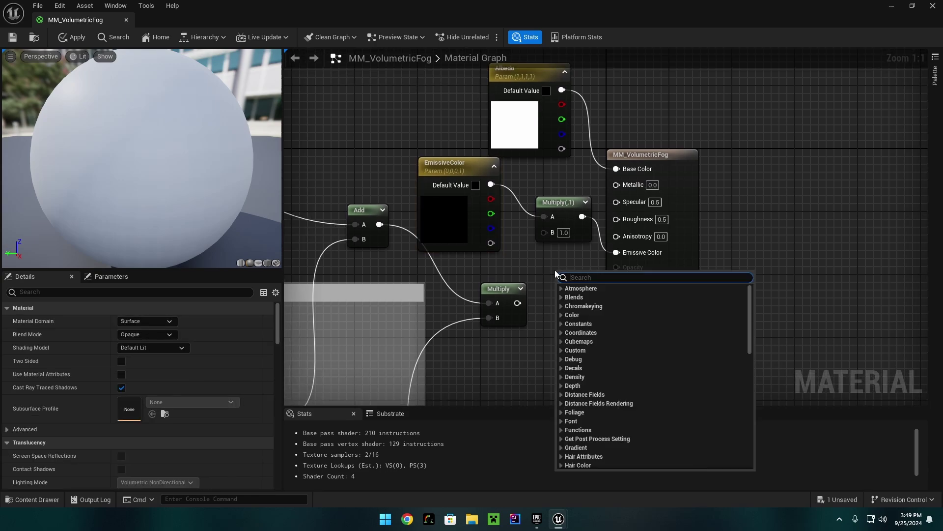
pyautogui.click(640, 156)
pyautogui.click(638, 157)
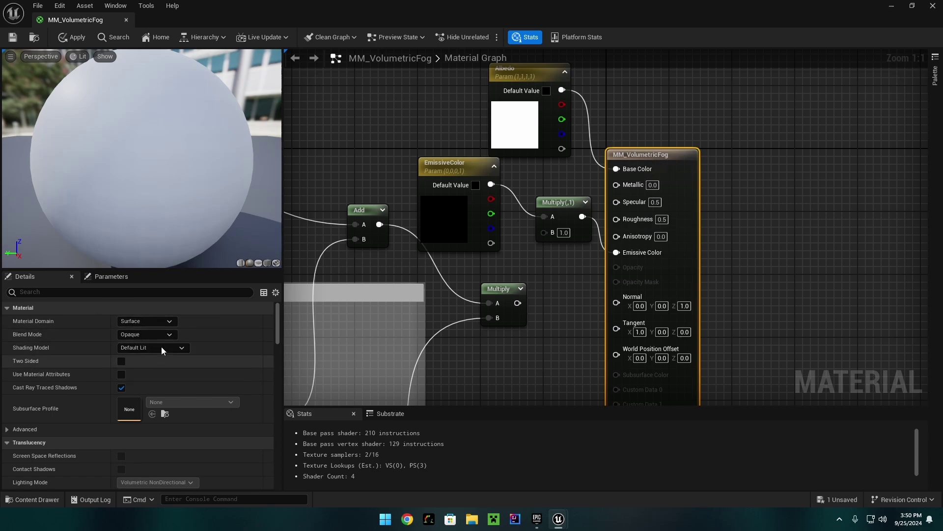
pyautogui.click(123, 337)
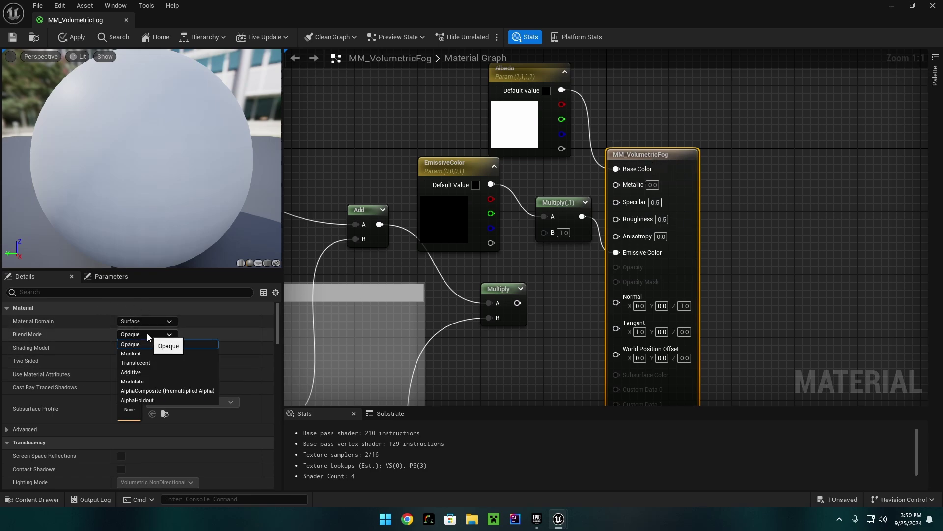
pyautogui.press('Escape')
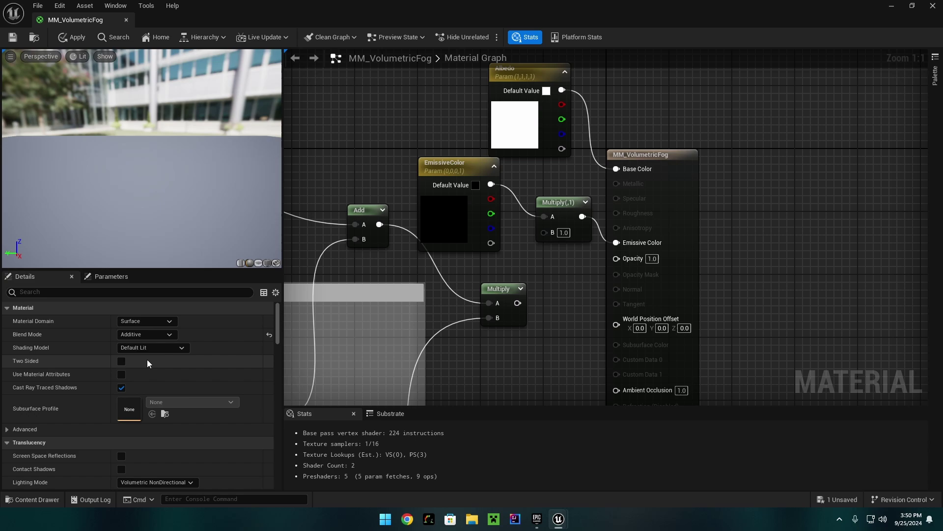
pyautogui.click(139, 321)
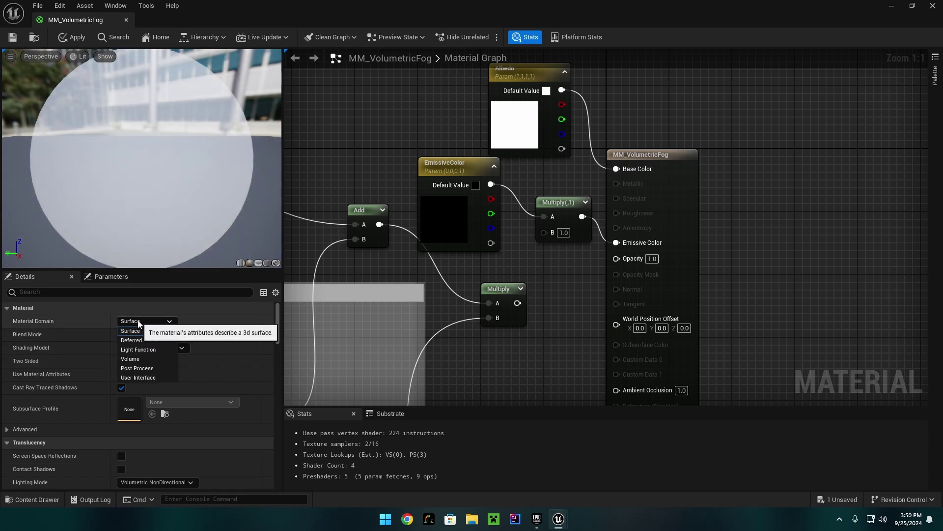
pyautogui.click(144, 360)
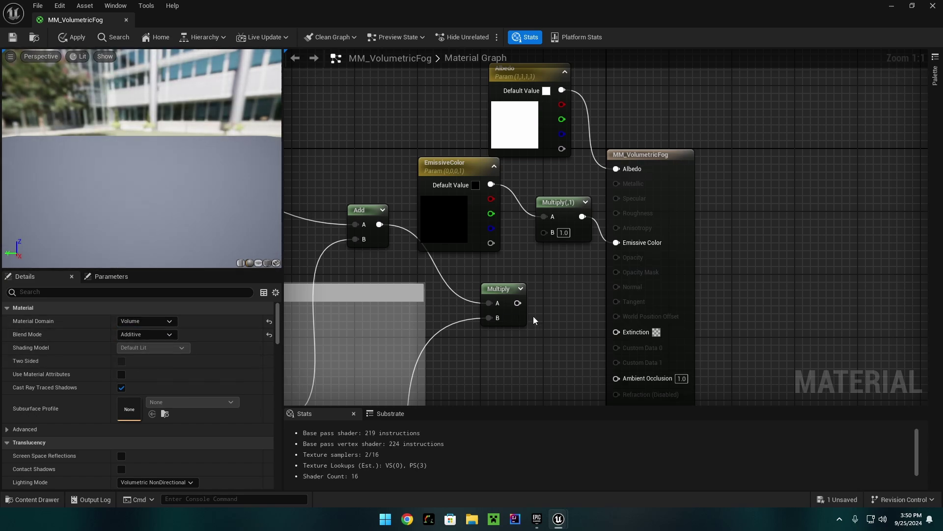
# Step: Wire the lower Multiply's output into Extinction and into the B input of the emissive Multiply
pyautogui.moveTo(555, 289); pyautogui.dragTo(555, 260, button='right')
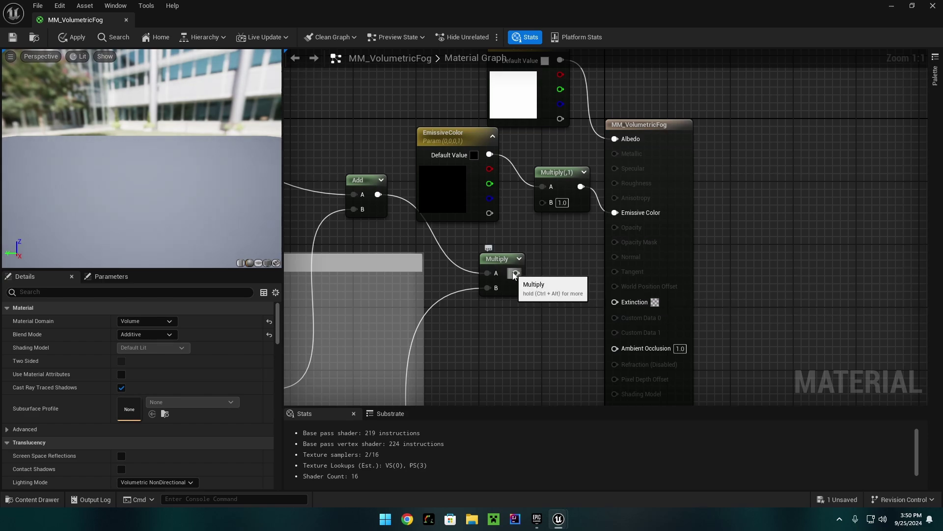
pyautogui.moveTo(515, 274); pyautogui.dragTo(614, 302)
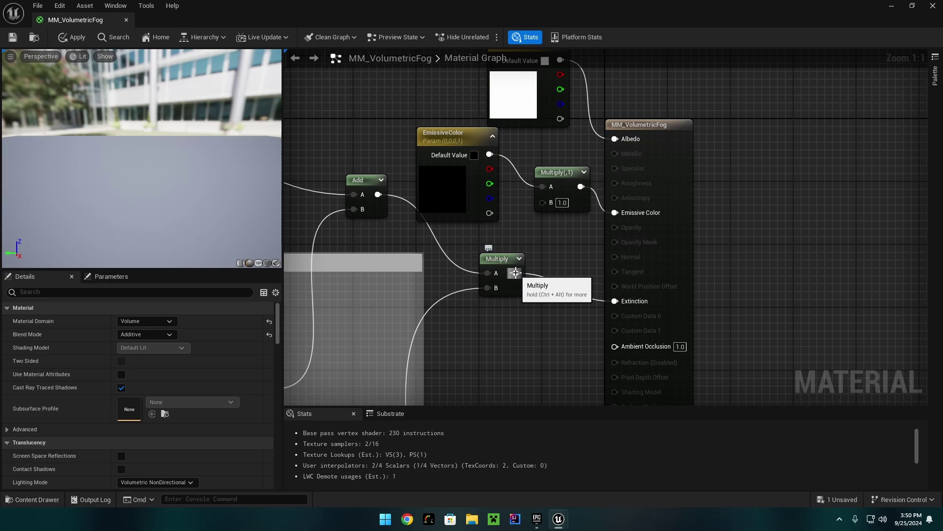
pyautogui.moveTo(514, 273); pyautogui.dragTo(543, 204)
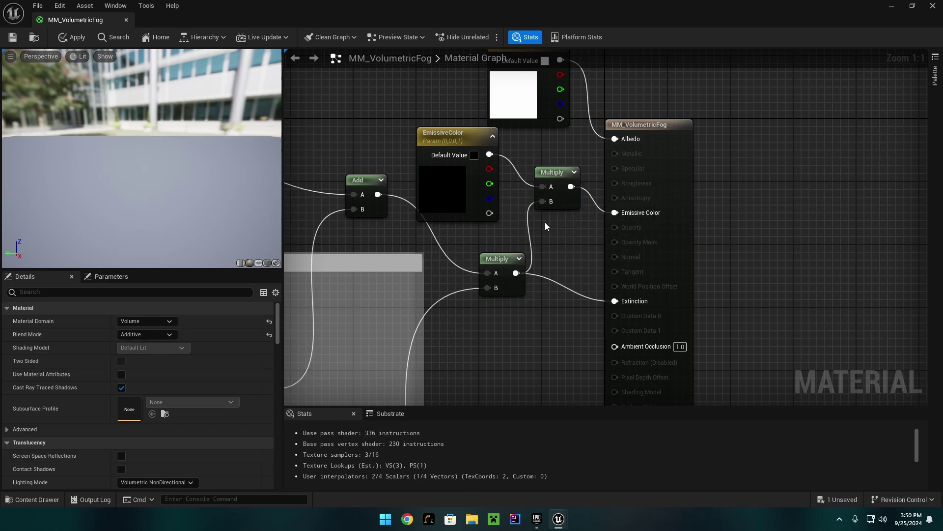
# Step: Save the MM_VolumetricFog material
pyautogui.scroll(-4, 563, 270)
pyautogui.moveTo(558, 299); pyautogui.dragTo(734, 216, button='right')
pyautogui.scroll(-2, 735, 216)
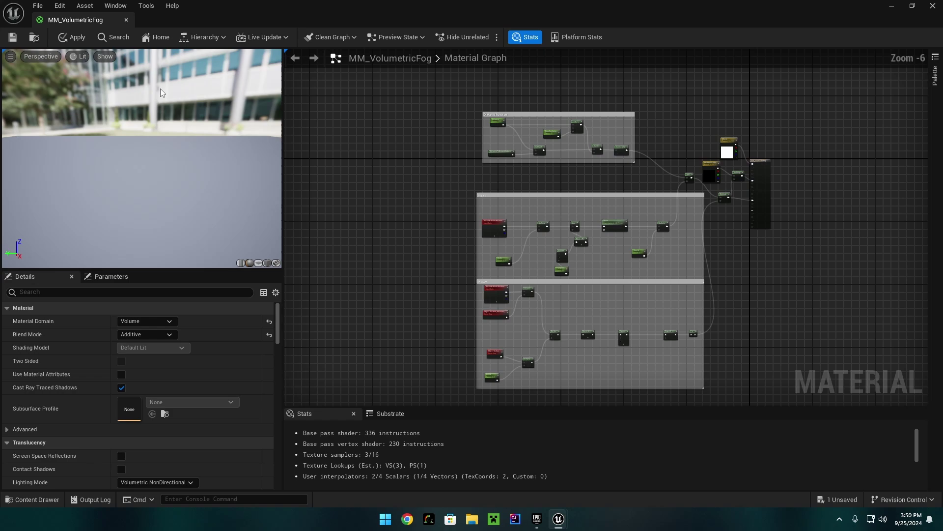
pyautogui.click(13, 38)
# Step: Review the graph from the Distance Function and Noise comments through to the material output node
pyautogui.moveTo(756, 285); pyautogui.dragTo(702, 265, button='right')
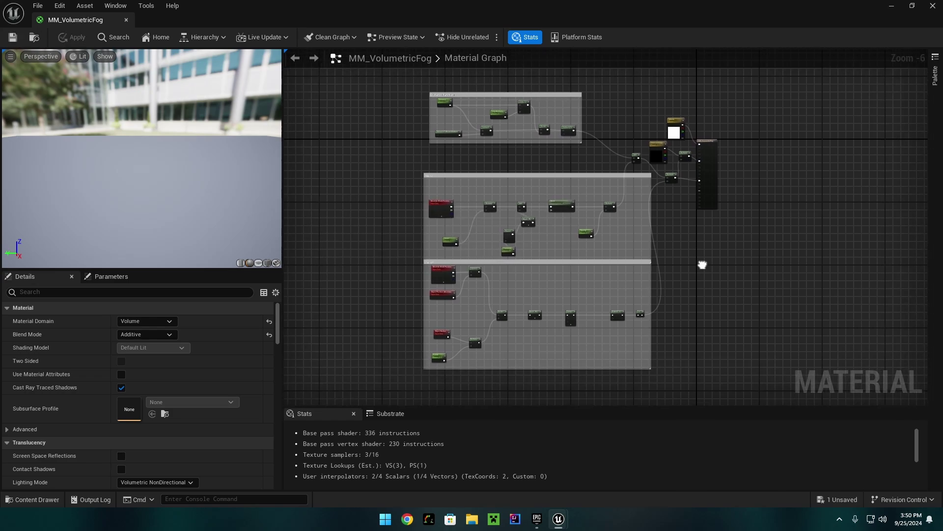
pyautogui.click(560, 105)
pyautogui.scroll(1, 608, 211)
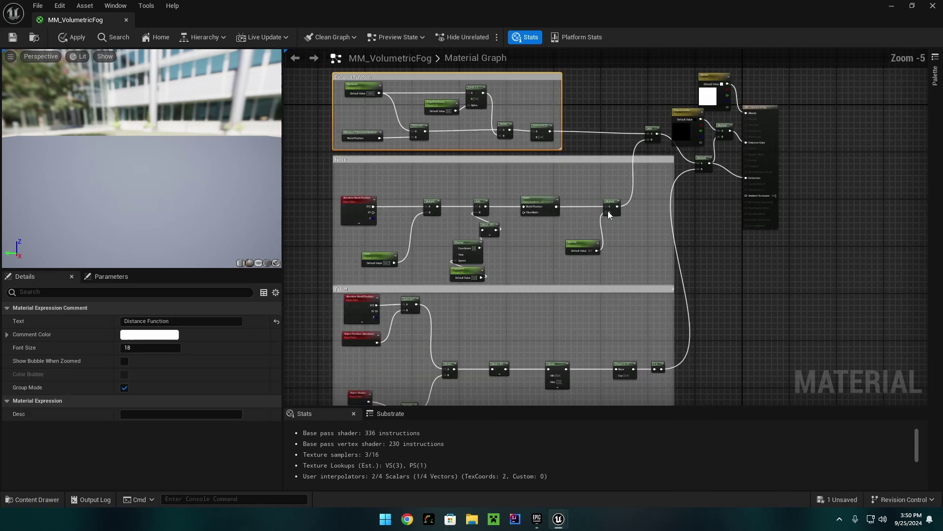
pyautogui.scroll(1, 609, 211)
pyautogui.moveTo(655, 256); pyautogui.dragTo(510, 313, button='right')
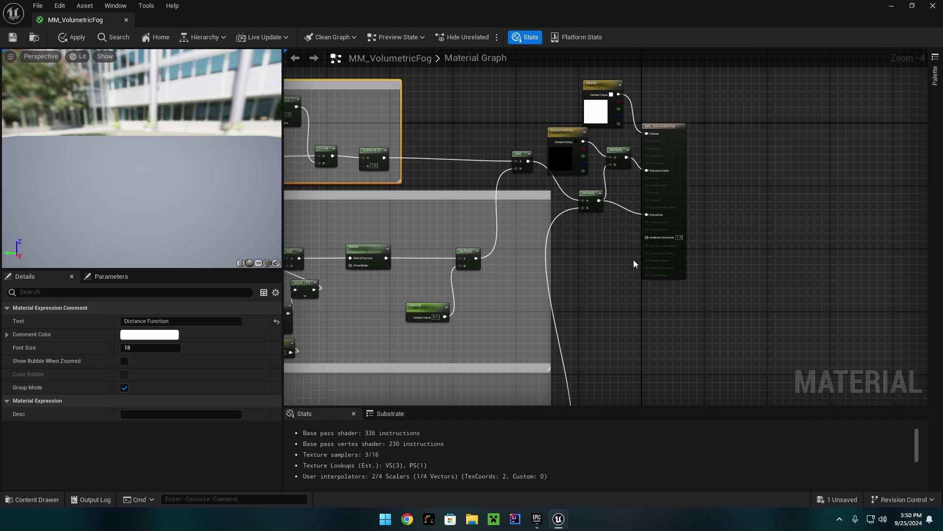
pyautogui.scroll(2, 580, 241)
pyautogui.moveTo(579, 241); pyautogui.dragTo(756, 272, button='right')
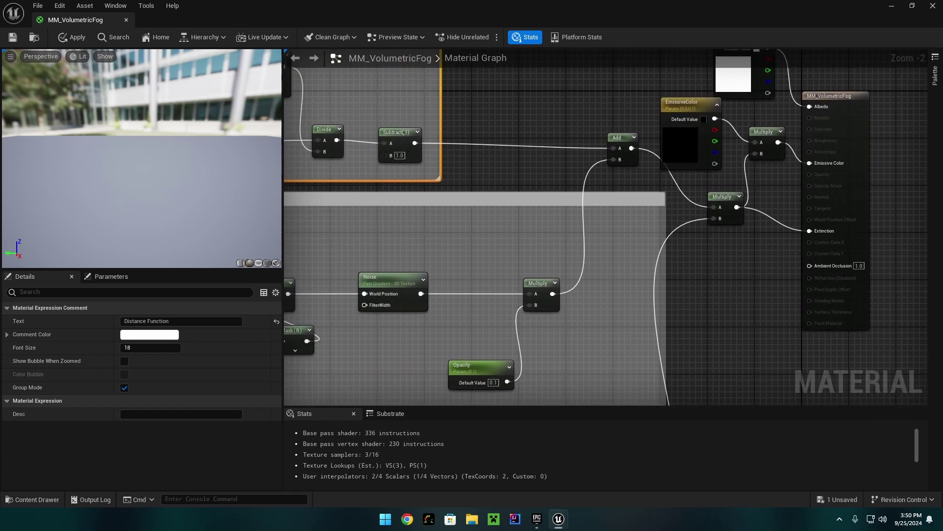
pyautogui.scroll(-2, 599, 234)
pyautogui.click(545, 134)
pyautogui.moveTo(545, 134); pyautogui.dragTo(693, 117, button='right')
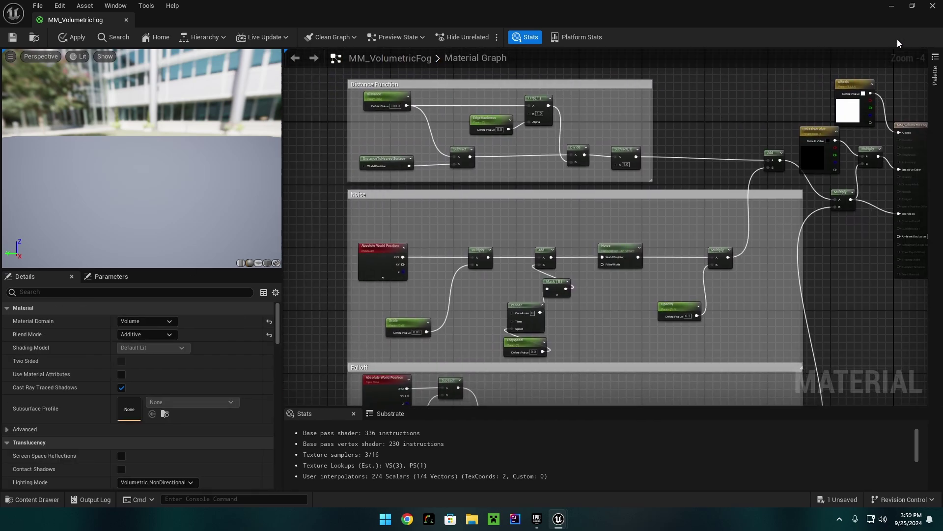
# Step: Return from the material graph to the ThirdPersonMap level and place a Cube shape on the open floor
pyautogui.click(887, 9)
pyautogui.moveTo(435, 280); pyautogui.dragTo(407, 258, button='right')
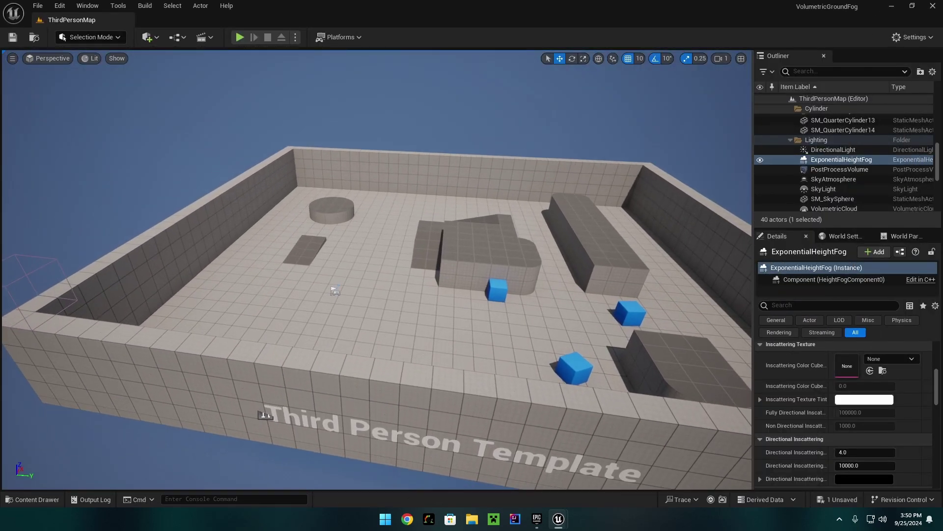
pyautogui.scroll(6, 240, 203)
pyautogui.click(151, 38)
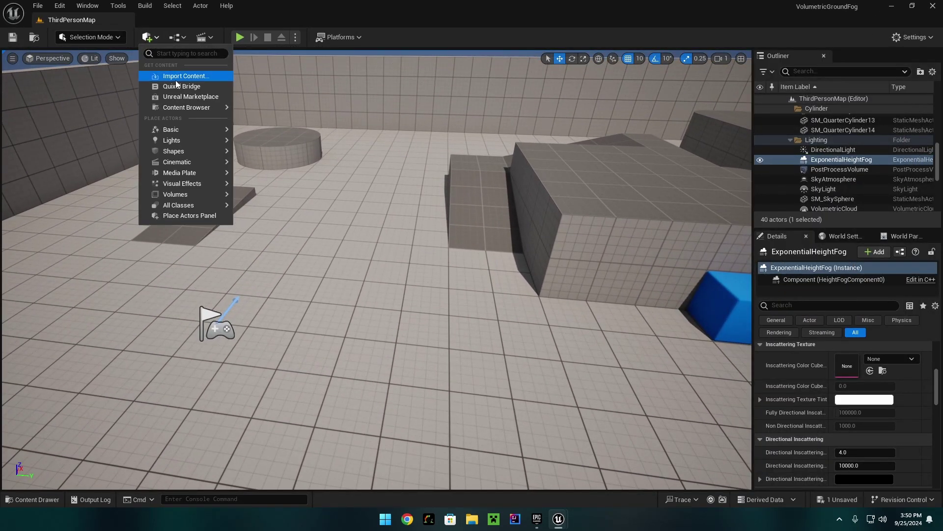
pyautogui.moveTo(228, 162)
pyautogui.click(276, 155)
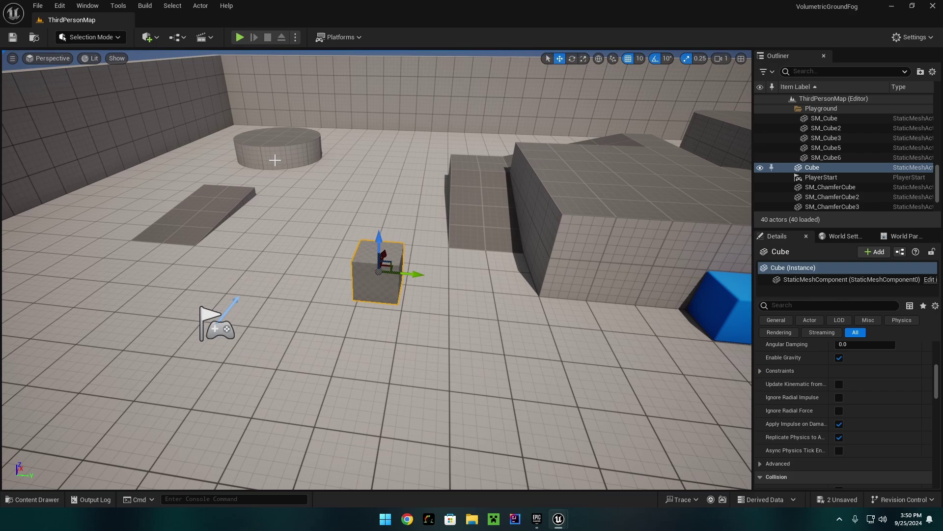
# Step: Scale the cube into a wide, flat slab, about 11.25 in X and 13.25 in Y
pyautogui.press('e')
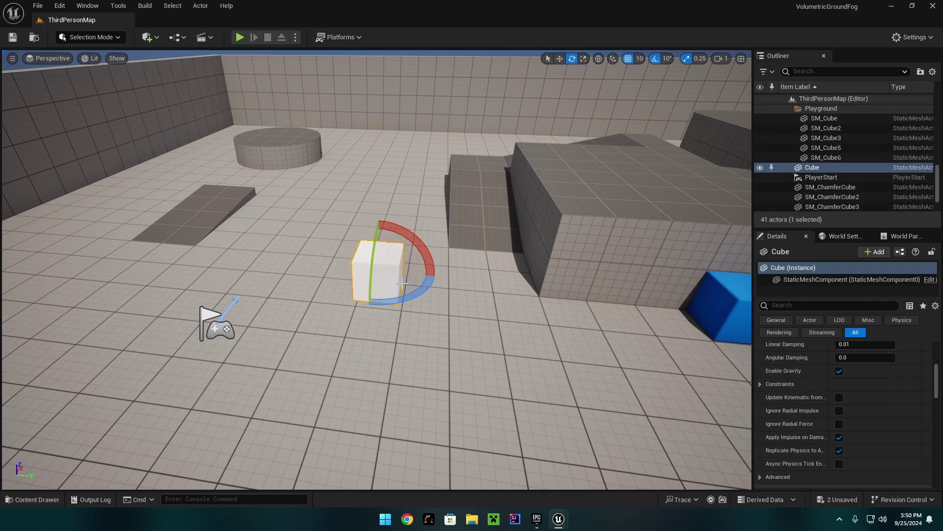
pyautogui.press('r')
pyautogui.scroll(-3, 380, 287)
pyautogui.scroll(1, 379, 287)
pyautogui.moveTo(386, 267); pyautogui.dragTo(268, 313)
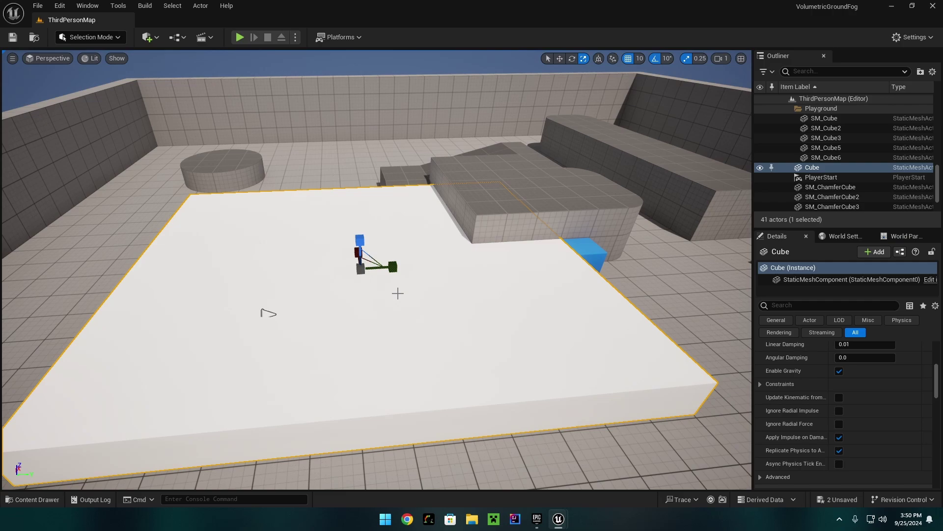
# Step: Assign the MM_VolumetricFog material to Element 0 of the cube
pyautogui.press('w')
pyautogui.scroll(10, 873, 415)
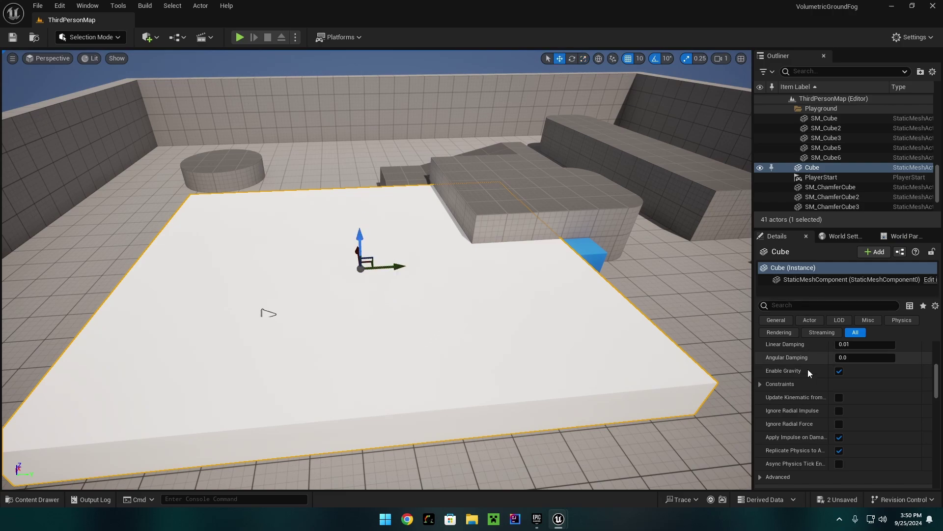
pyautogui.scroll(-2, 873, 415)
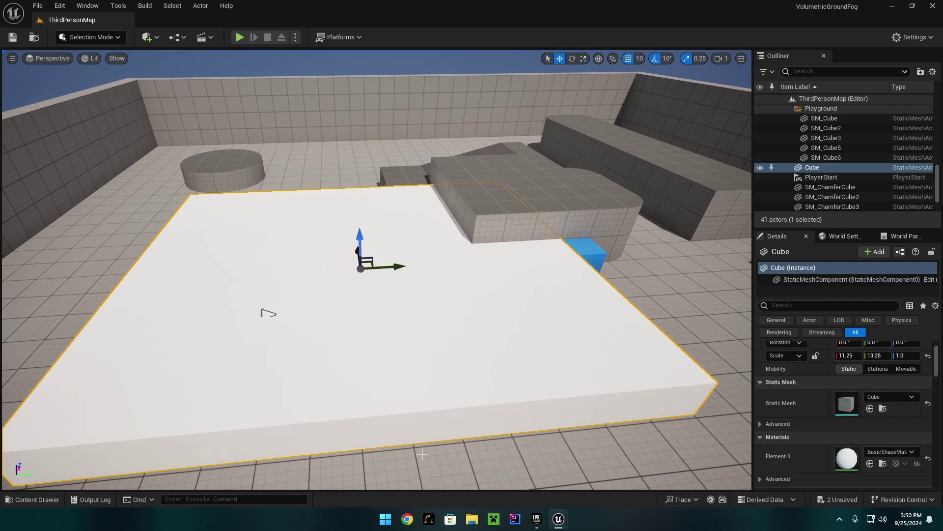
pyautogui.click(38, 499)
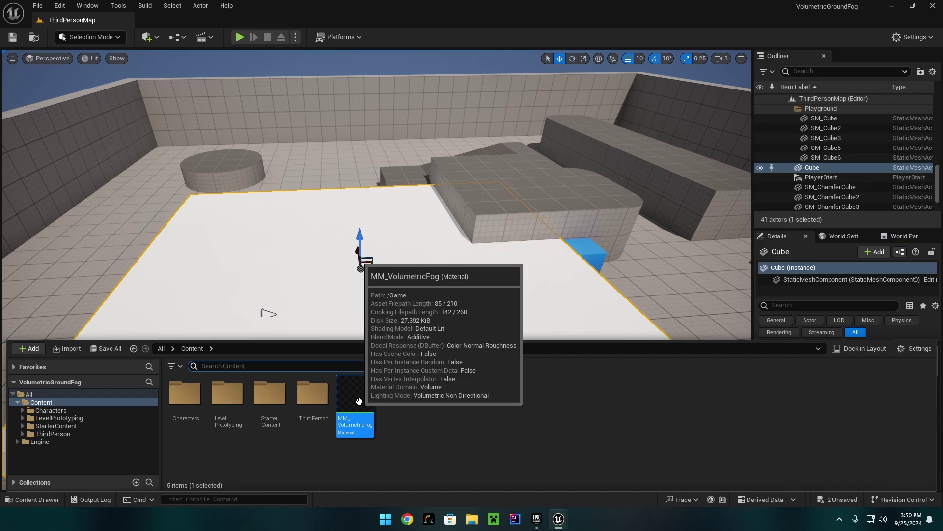
pyautogui.click(928, 329)
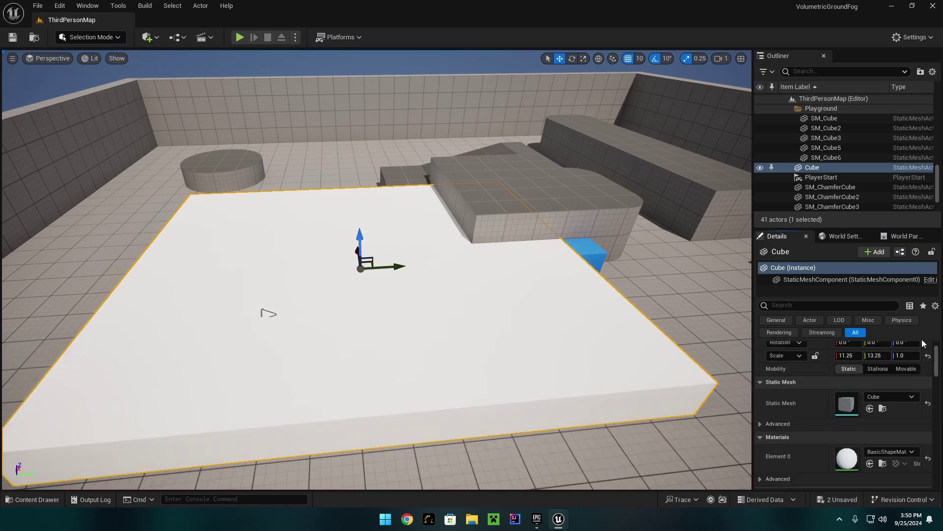
pyautogui.click(870, 464)
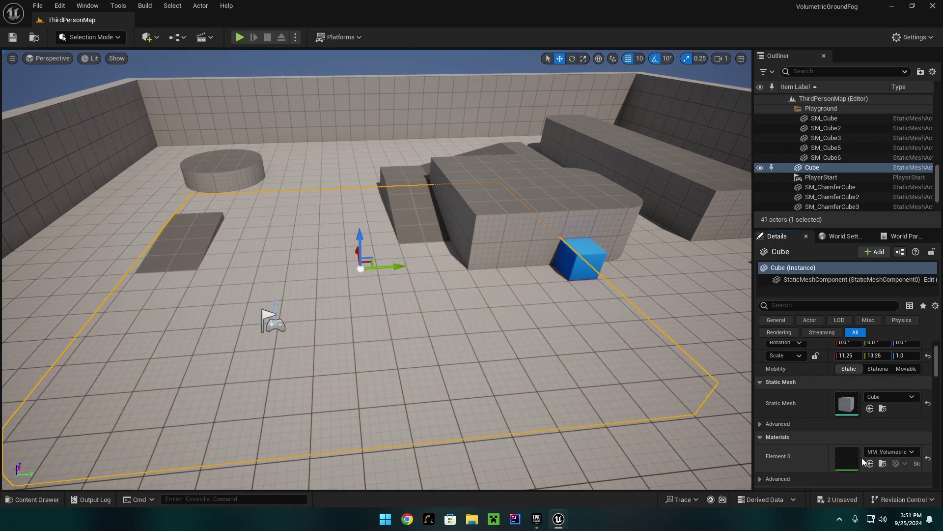
# Step: Scale the cube up vertically to about 4.5 in Z
pyautogui.moveTo(657, 379); pyautogui.dragTo(688, 354, button='right')
pyautogui.press('w')
pyautogui.moveTo(374, 312); pyautogui.dragTo(245, 344, button='right')
pyautogui.press('w')
pyautogui.press('e')
pyautogui.press('r')
pyautogui.press('f')
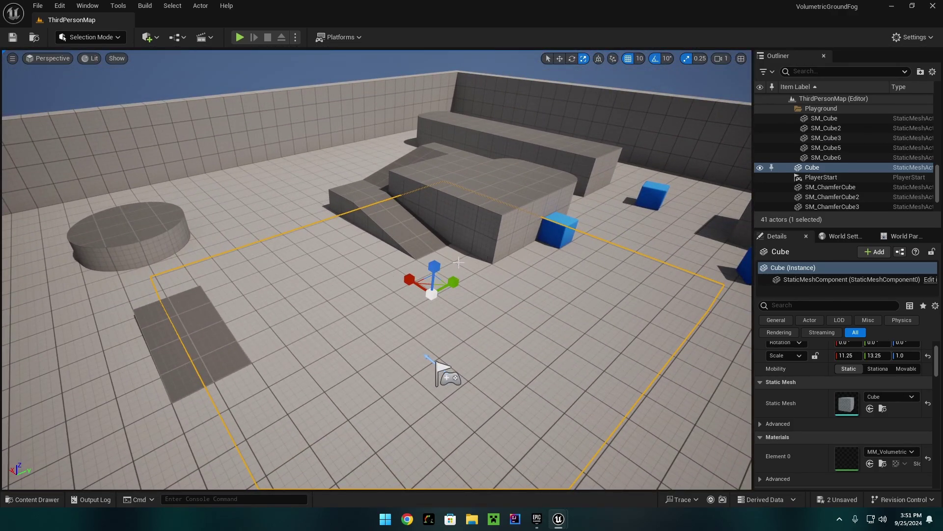
pyautogui.moveTo(435, 267); pyautogui.dragTo(434, 216)
# Step: Raise the cube along Z until its base rests on the level floor, and keep it selected
pyautogui.press('w')
pyautogui.moveTo(481, 344); pyautogui.dragTo(439, 244, button='right')
pyautogui.press('s')
pyautogui.press('w')
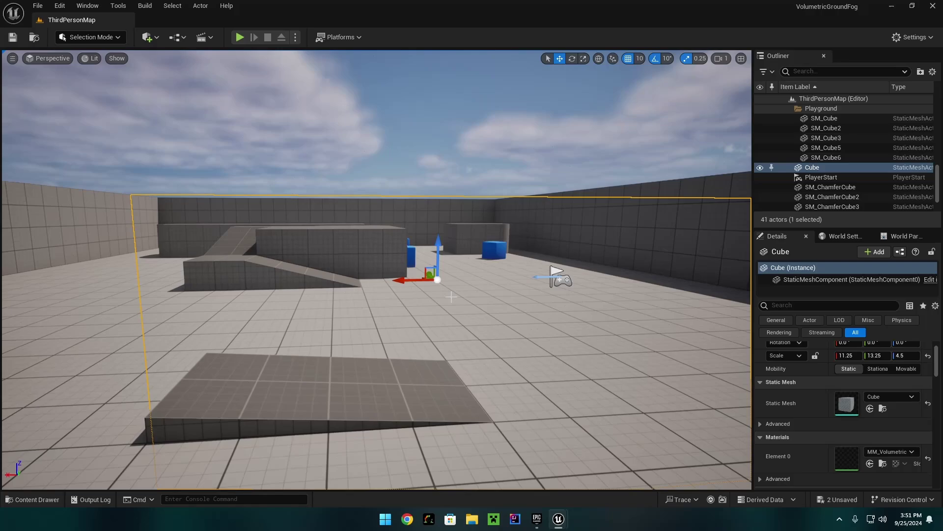
pyautogui.moveTo(439, 245); pyautogui.dragTo(450, 201)
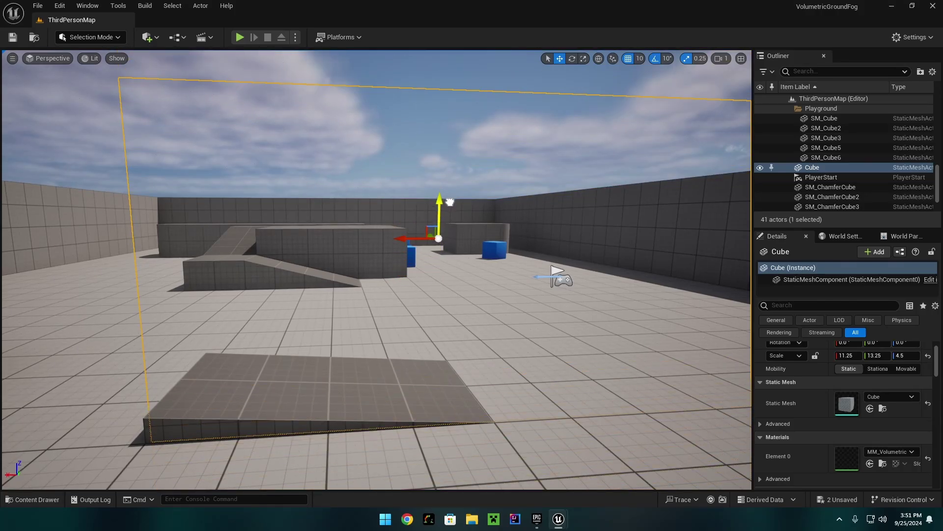
pyautogui.press('d')
pyautogui.moveTo(534, 236); pyautogui.dragTo(408, 225, button='right')
pyautogui.click(689, 404)
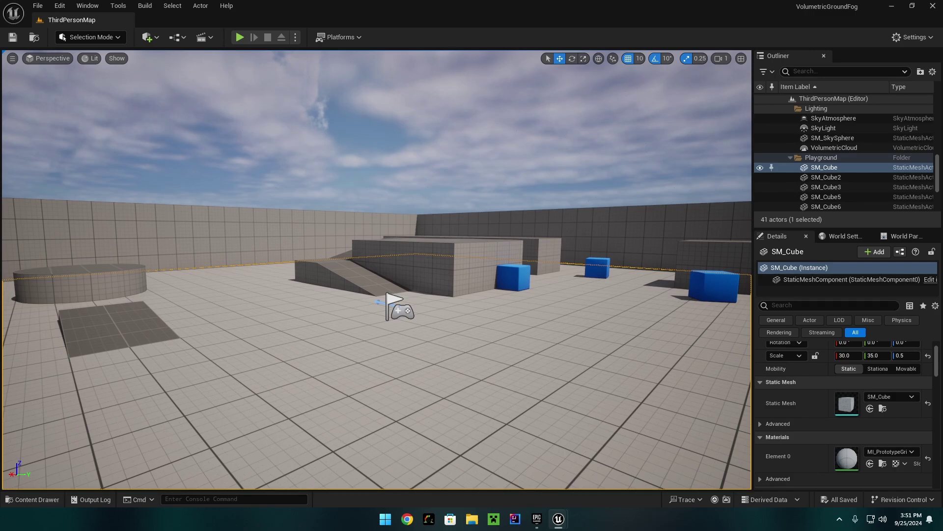
pyautogui.click(233, 213)
pyautogui.moveTo(234, 213)
pyautogui.mouseDown(button='right')
pyautogui.moveTo(238, 231)
pyautogui.moveTo(228, 221)
pyautogui.mouseUp(button='right')
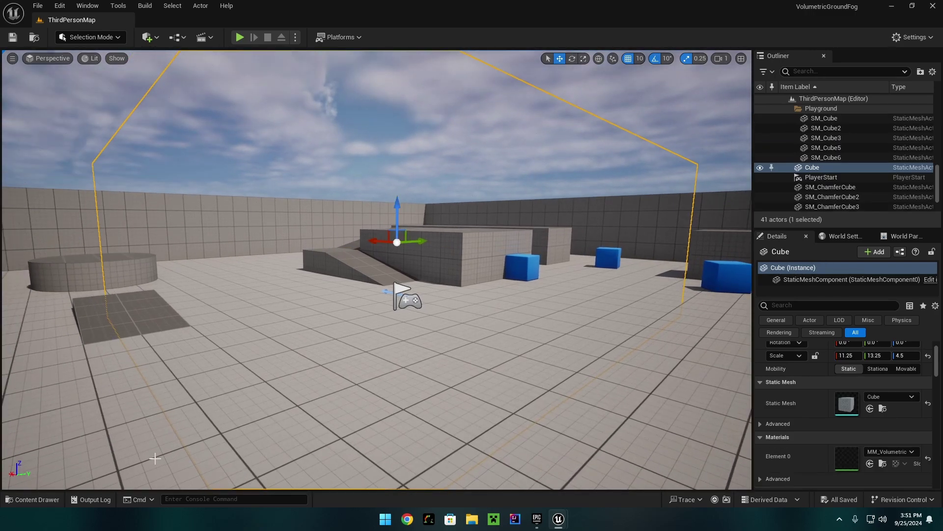
# Step: Create a material instance from the MM_VolumetricFog material and name it MI_VolumetricFog
pyautogui.click(42, 499)
pyautogui.rightClick(353, 422)
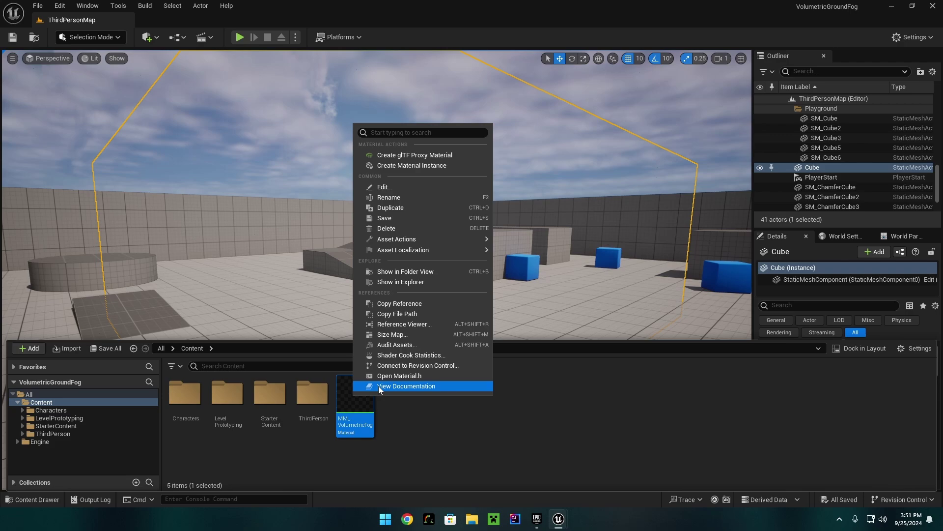
pyautogui.click(418, 165)
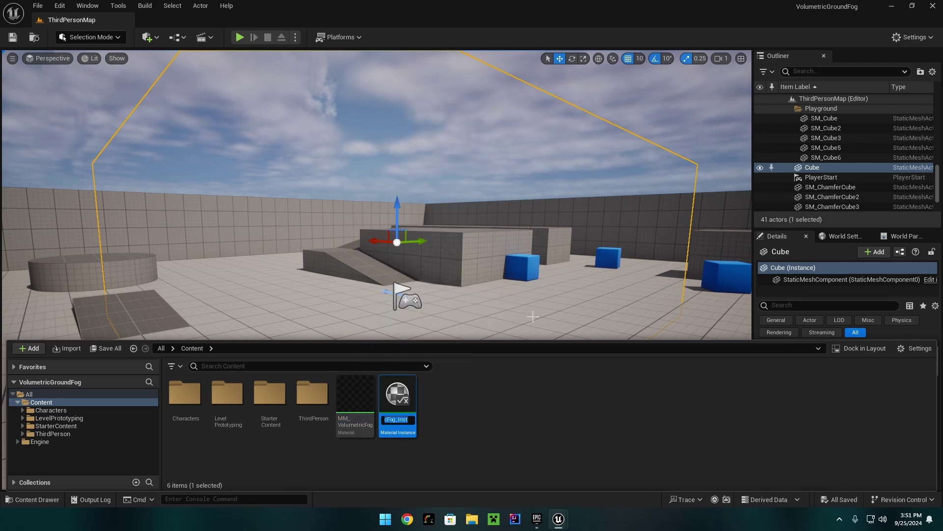
pyautogui.write('MI_')
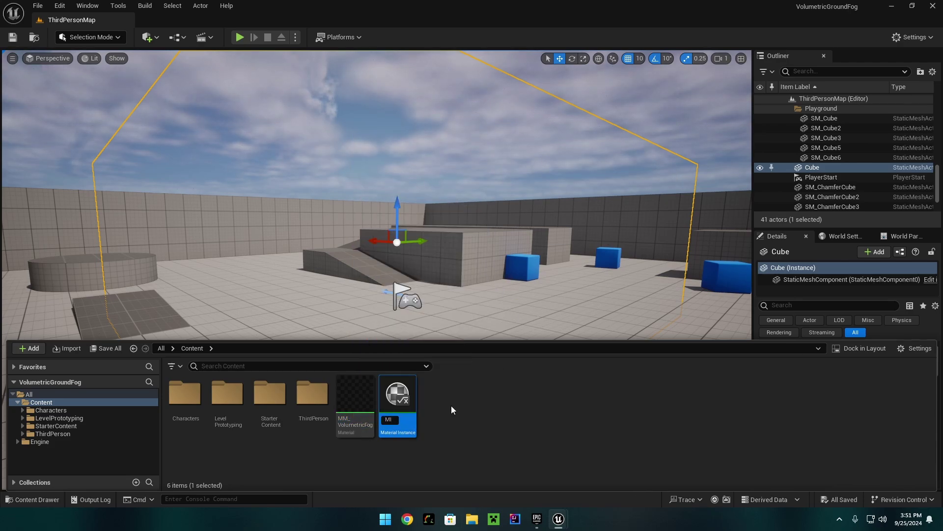
pyautogui.write('Vol')
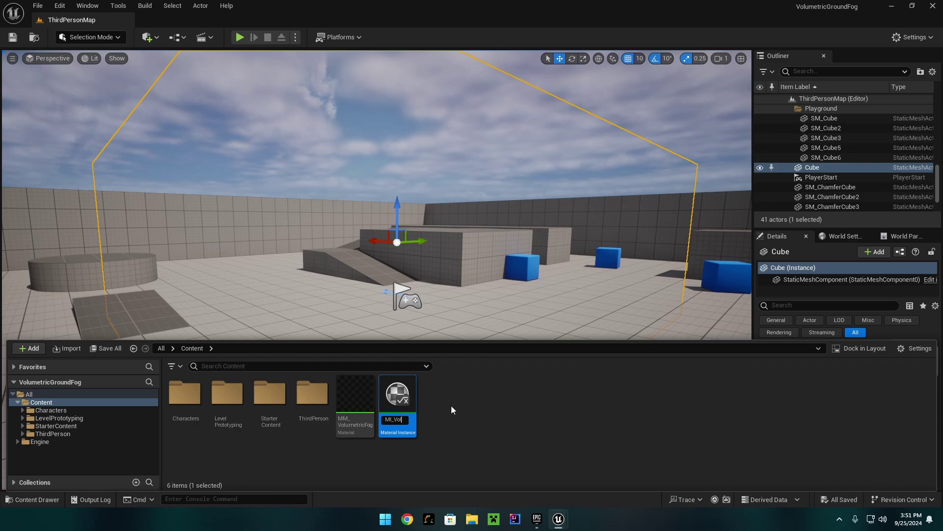
pyautogui.write('umetric')
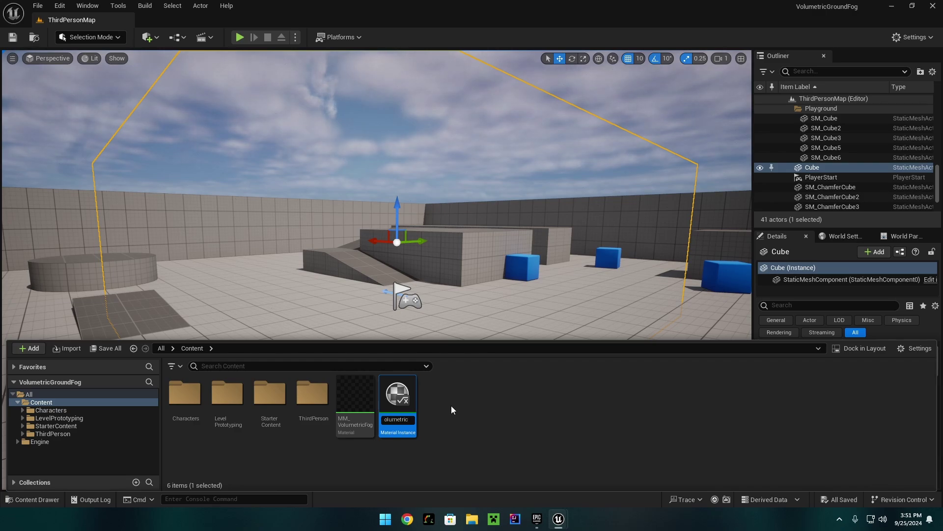
pyautogui.write('Fog')
pyautogui.press('Return')
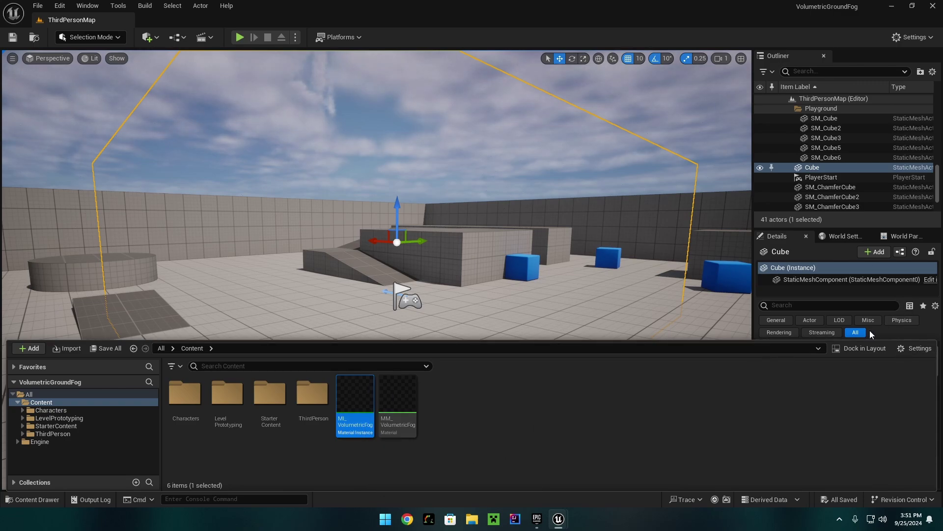
# Step: Assign MI_VolumetricFog to Element 0 of the cube and save the level
pyautogui.click(931, 331)
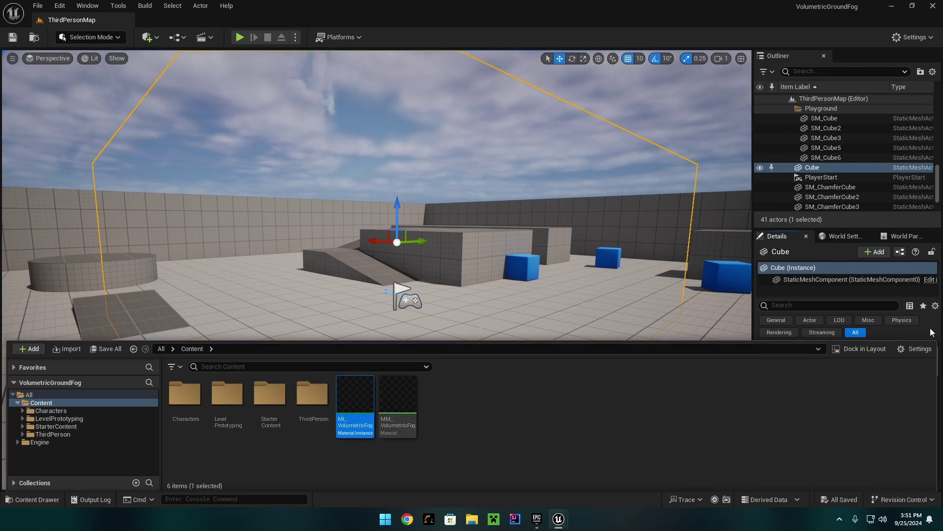
pyautogui.scroll(-1, 889, 439)
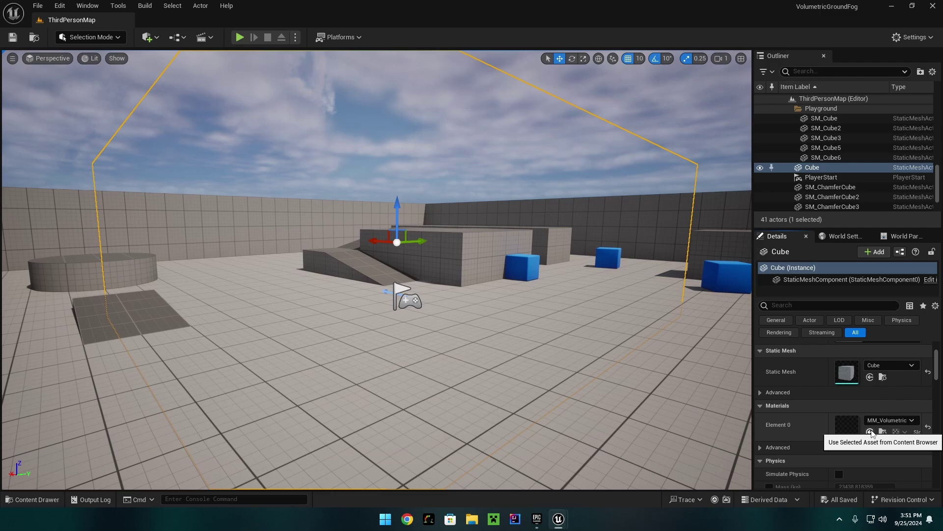
pyautogui.click(870, 431)
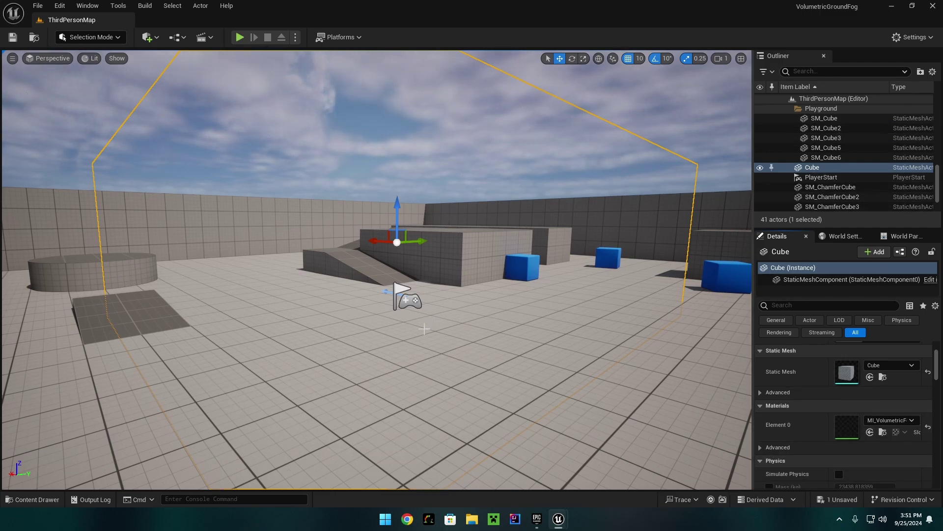
pyautogui.hotkey('ctrl', 's')
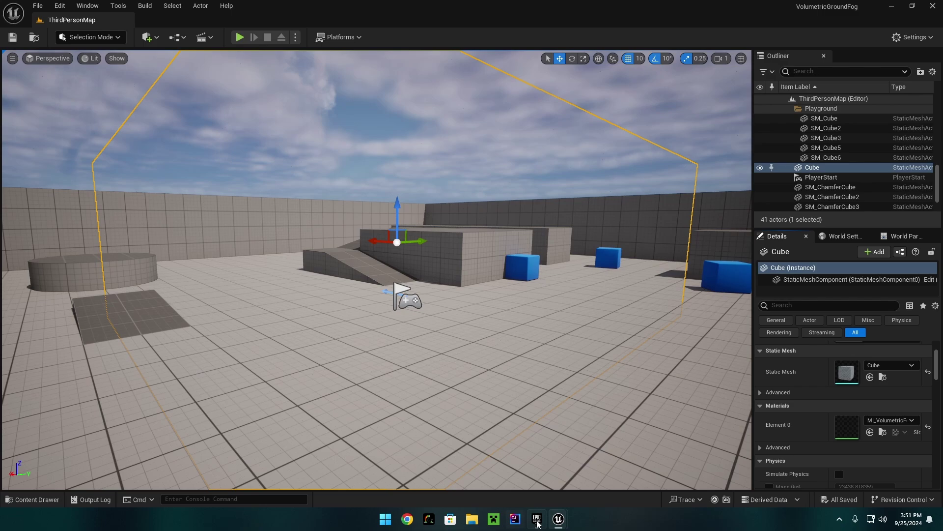
# Step: Open MI_VolumetricFog in a small floating window over the level and widen its parameter details area
pyautogui.click(36, 499)
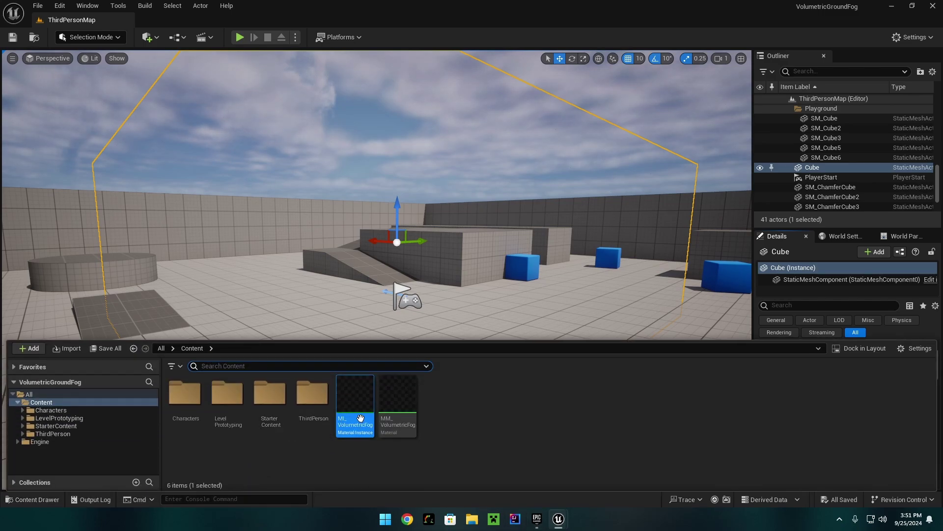
pyautogui.doubleClick(361, 418)
pyautogui.moveTo(270, 20); pyautogui.dragTo(233, 86)
pyautogui.moveTo(37, 171); pyautogui.dragTo(185, 171)
pyautogui.moveTo(428, 84); pyautogui.dragTo(516, 85)
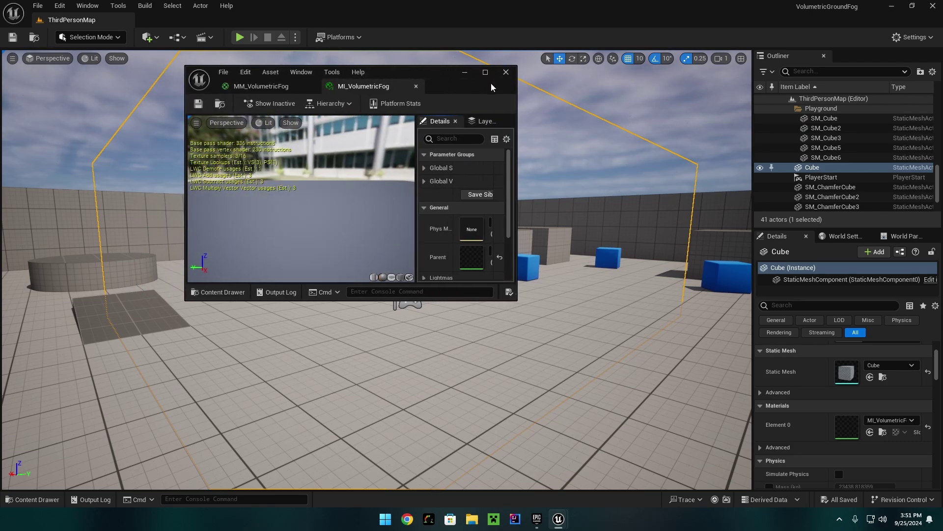
pyautogui.moveTo(355, 180); pyautogui.dragTo(272, 180)
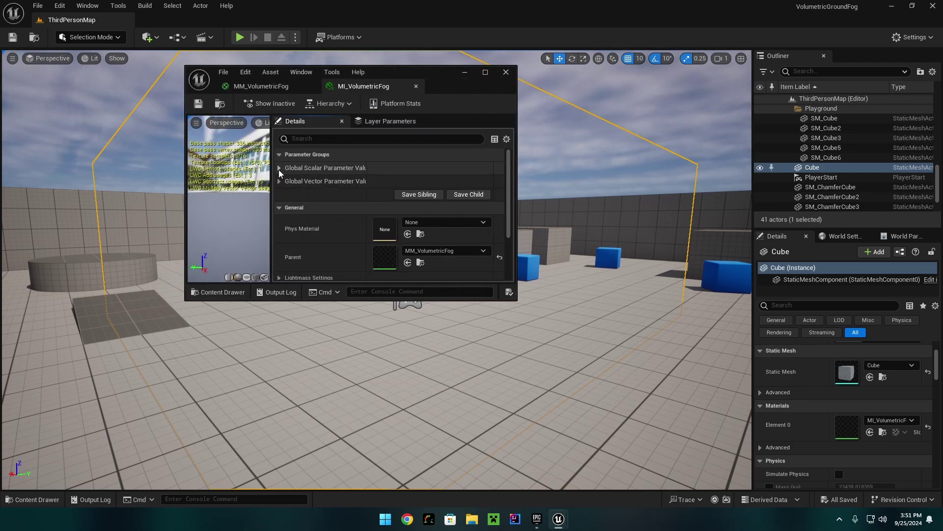
# Step: Enable the overrides for Distance, EdgeHardness, FallOff, FogSpeed, Opacity, Scale, Albedo and EmissiveColor in MI_VolumetricFog, and save it
pyautogui.click(280, 169)
pyautogui.click(295, 259)
pyautogui.scroll(-1, 297, 254)
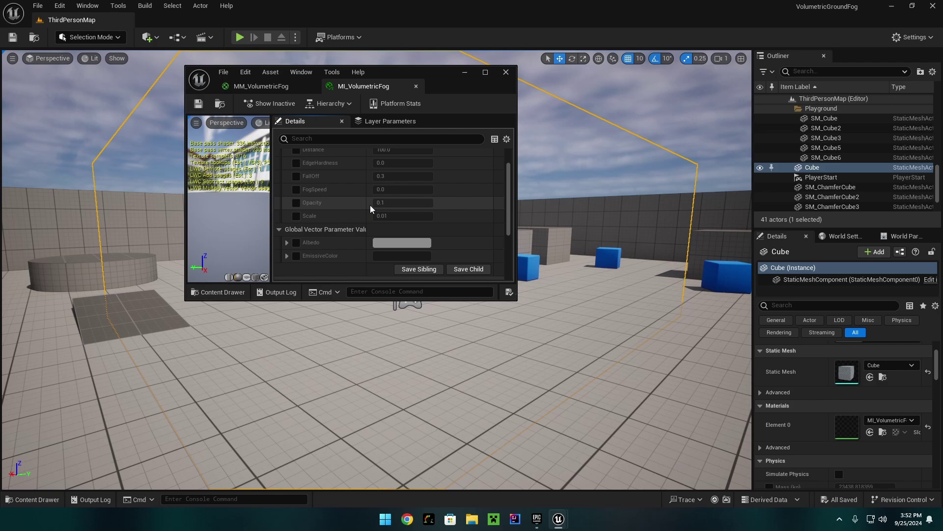
pyautogui.click(296, 242)
pyautogui.click(296, 256)
pyautogui.click(296, 215)
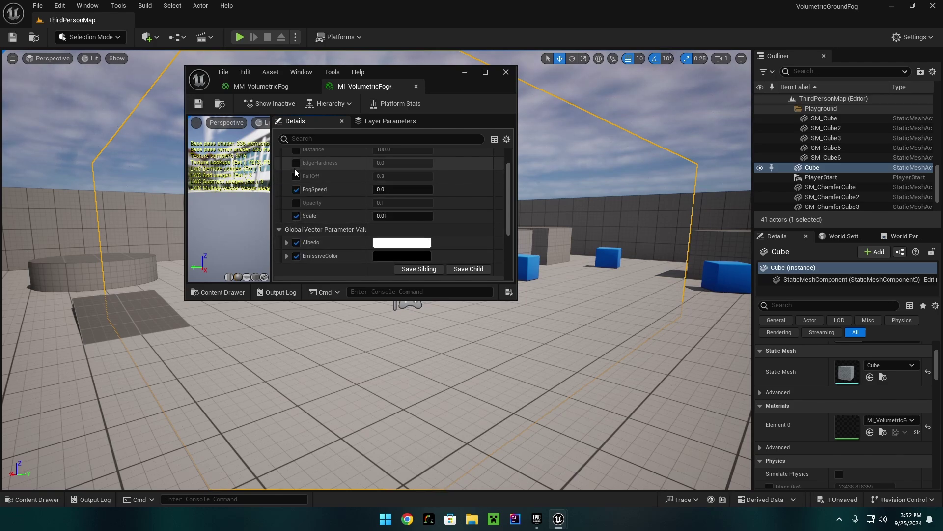
pyautogui.click(296, 150)
pyautogui.click(297, 176)
pyautogui.click(297, 189)
pyautogui.click(297, 202)
pyautogui.scroll(1, 314, 204)
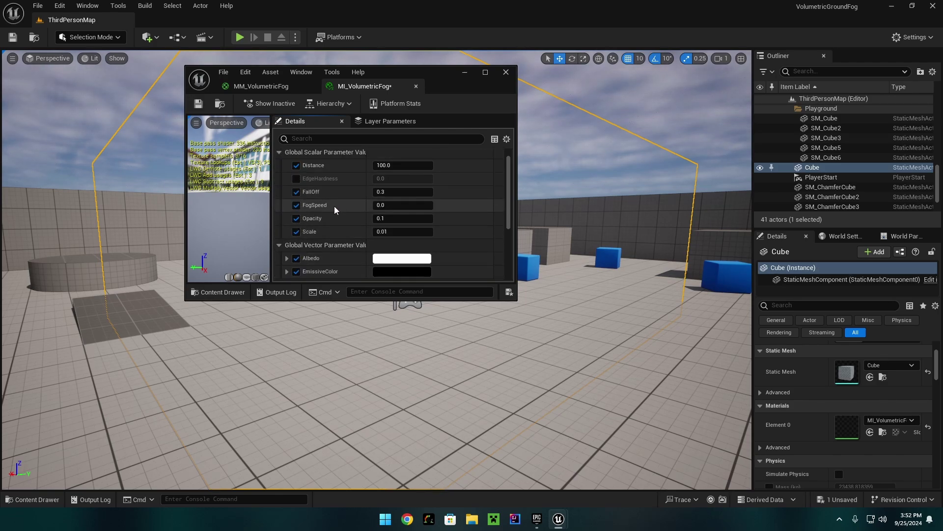
pyautogui.click(296, 178)
pyautogui.hotkey('ctrl', 's')
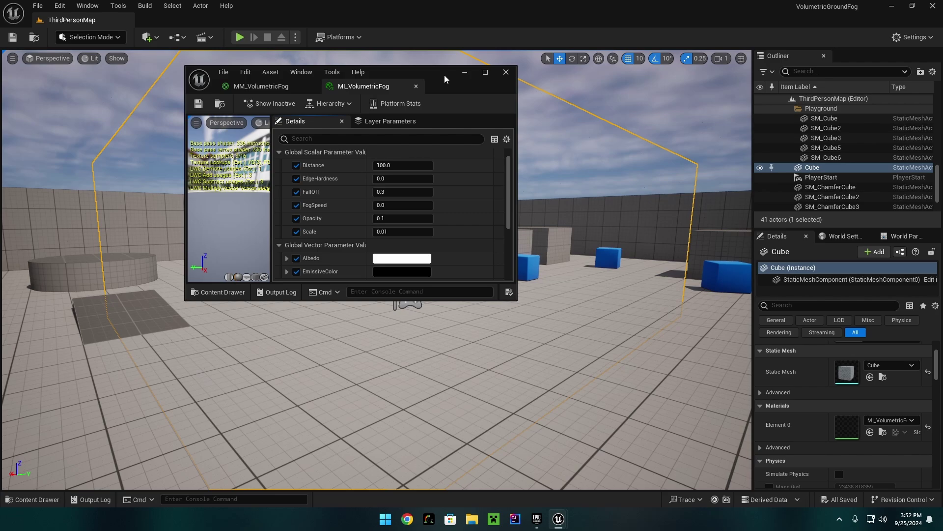
# Step: Move the material instance window clear of the cube, and set Distance to 163 and EdgeHardness to 0.45
pyautogui.moveTo(444, 74); pyautogui.dragTo(353, 97)
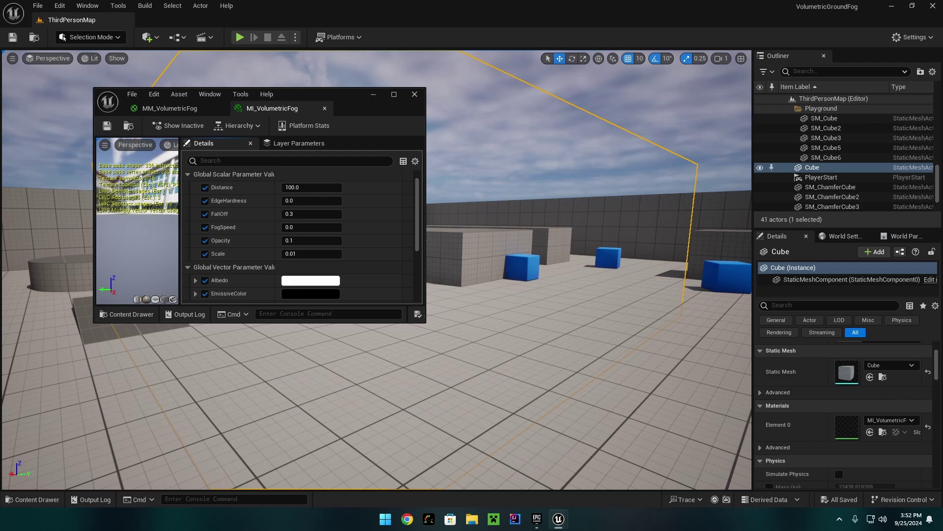
pyautogui.moveTo(351, 94); pyautogui.dragTo(851, 99)
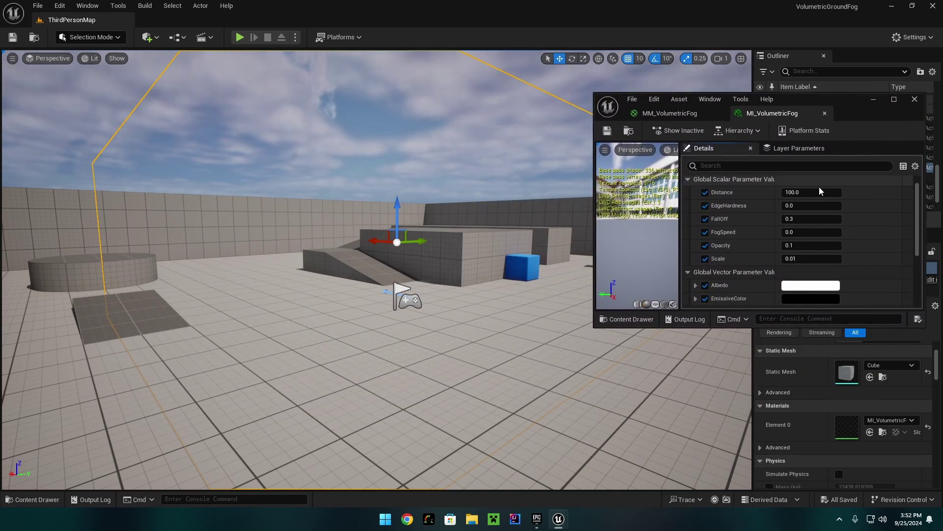
pyautogui.click(816, 192)
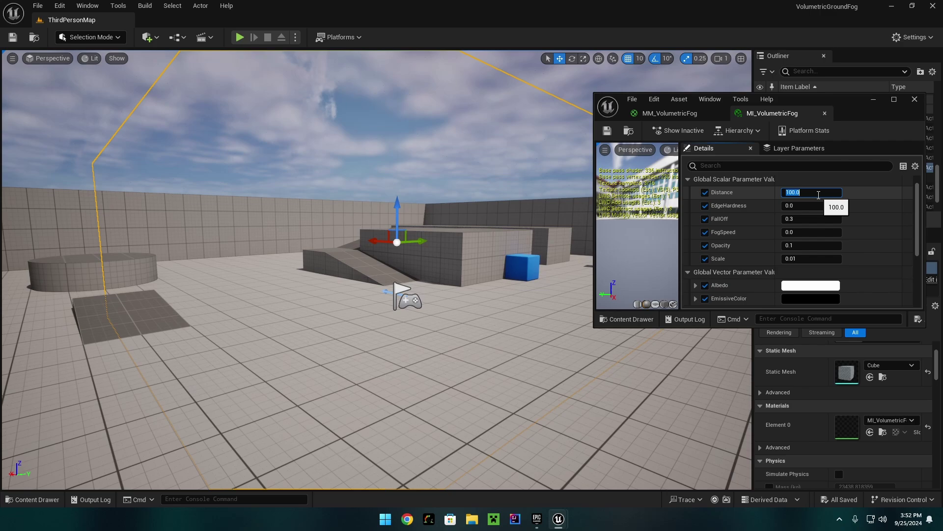
pyautogui.write('163')
pyautogui.press('Return')
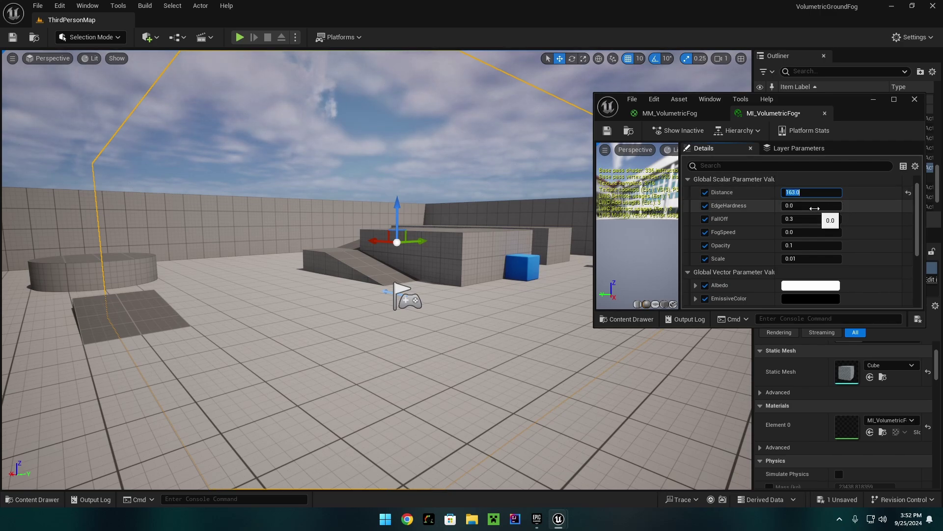
pyautogui.click(814, 209)
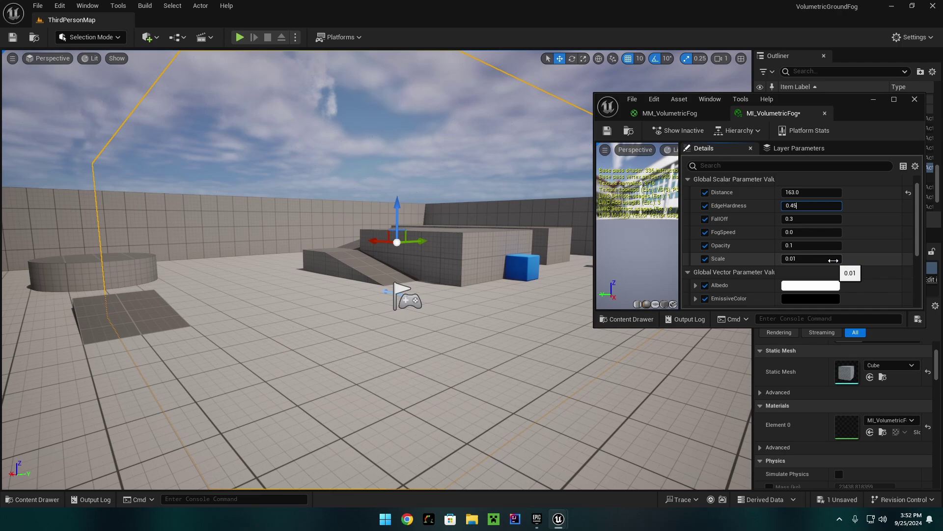
pyautogui.press('Return')
# Step: Set the fog's FallOff to 0.228 and its Opacity to 1.65
pyautogui.click(828, 219)
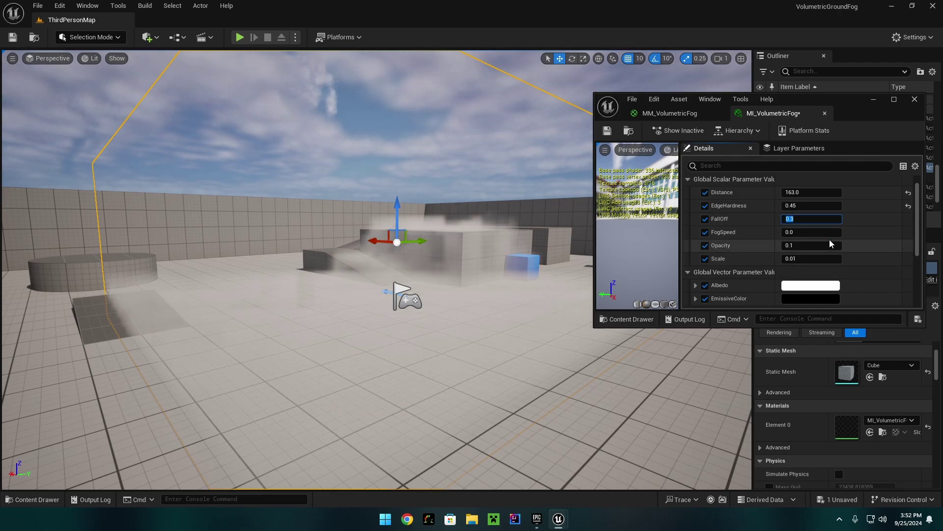
pyautogui.write('0.')
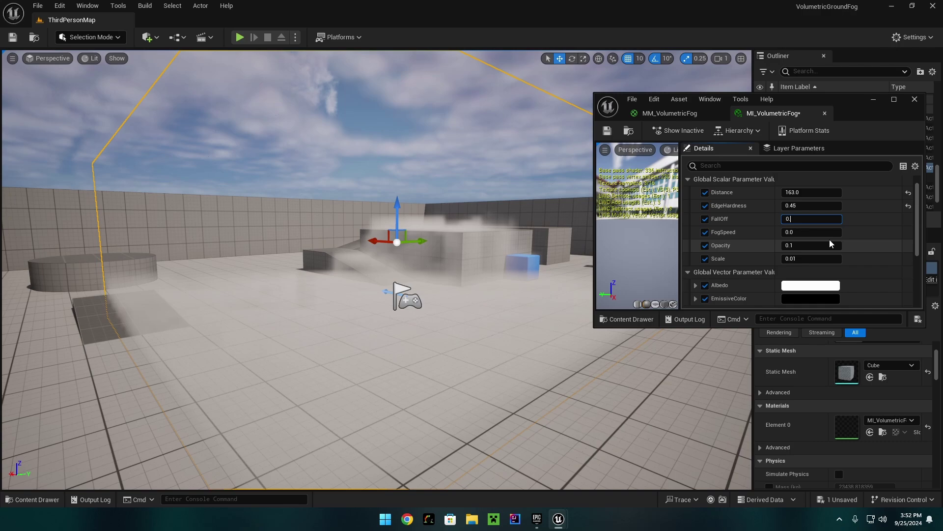
pyautogui.write('228')
pyautogui.press('Return')
pyautogui.click(829, 237)
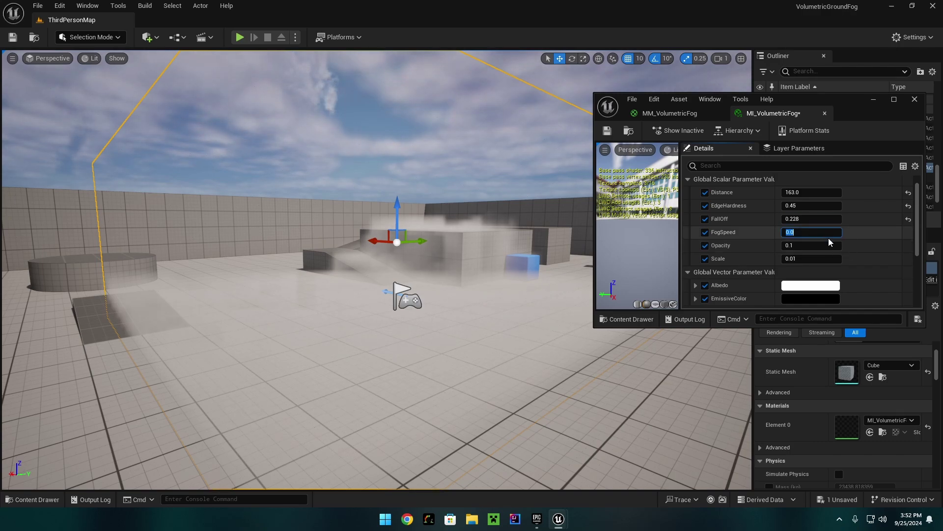
pyautogui.click(820, 246)
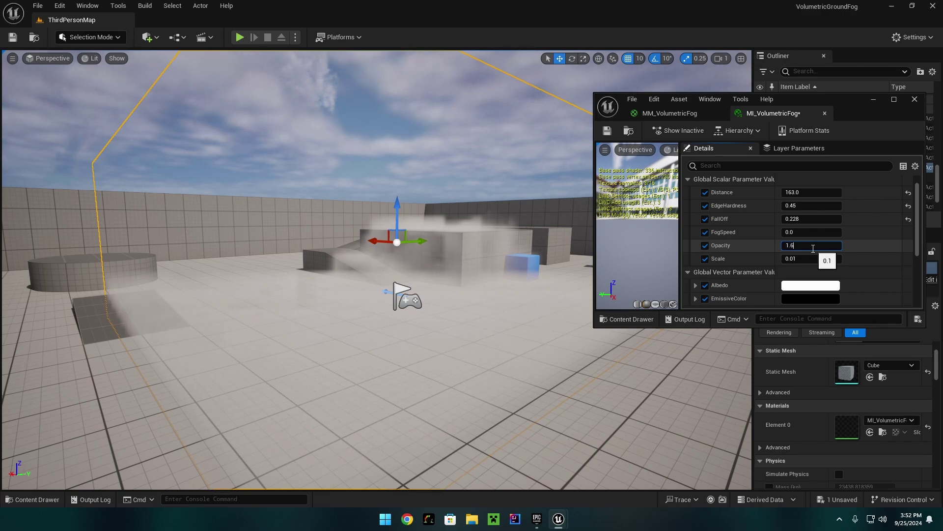
pyautogui.press('Return')
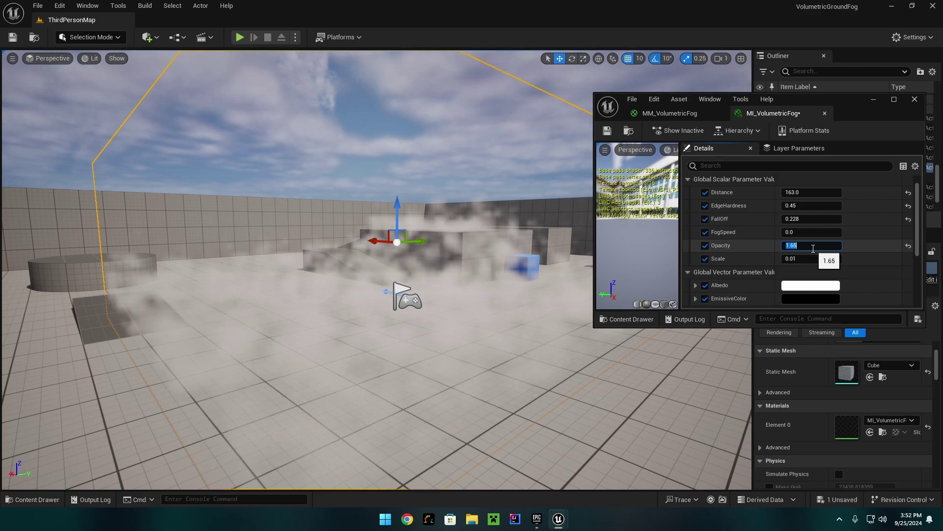
# Step: Set the fog's Scale parameter to 0.001 and look at the fog from above
pyautogui.click(809, 259)
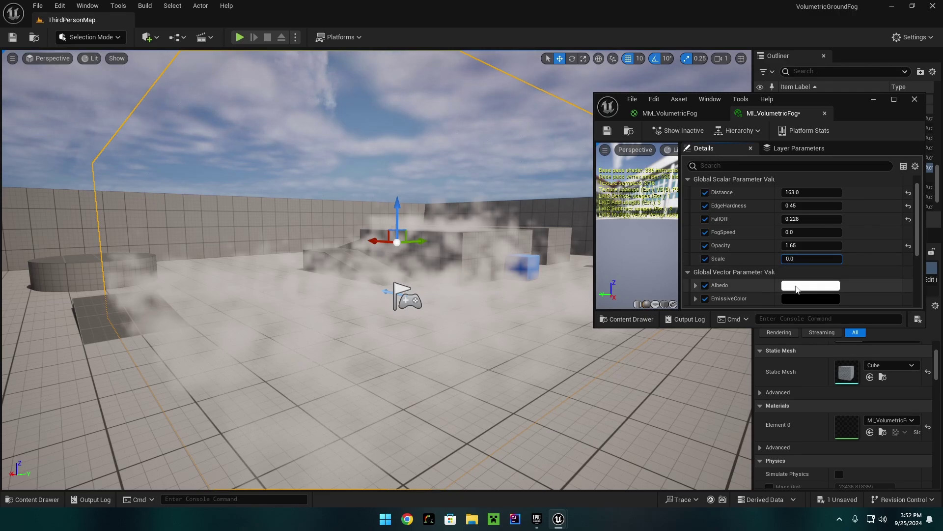
pyautogui.press('Return')
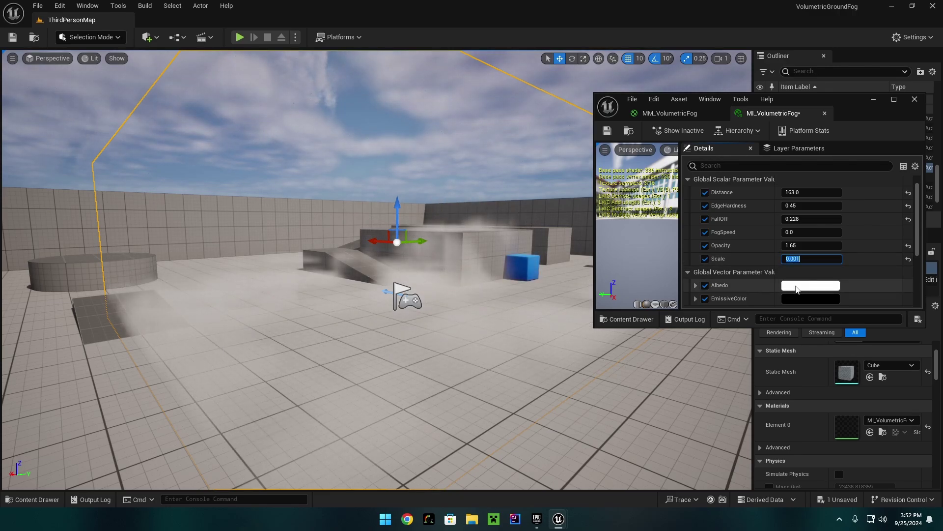
pyautogui.moveTo(491, 290); pyautogui.dragTo(452, 365, button='right')
pyautogui.press('d')
pyautogui.press('a')
pyautogui.press('s')
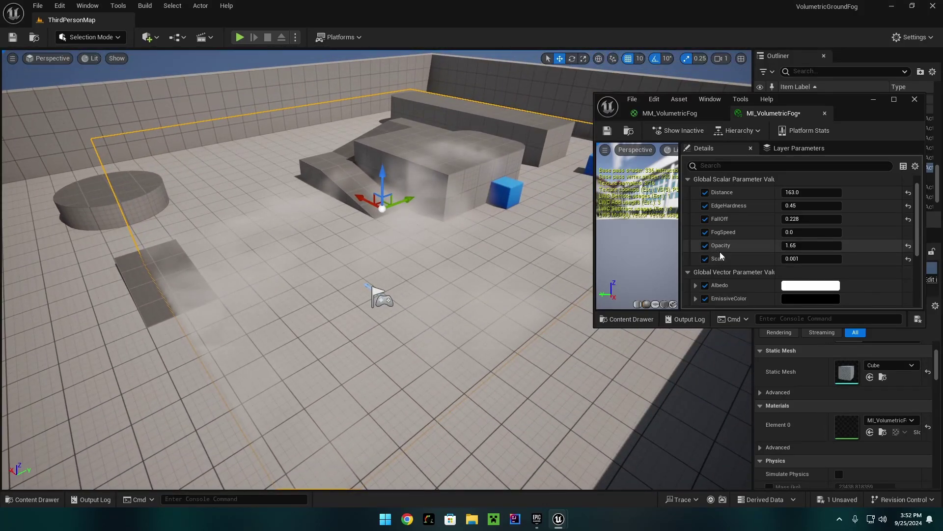
# Step: Change the fog's Albedo colour to a pale cyan, about R 0.78, G 0.99, B 1.0
pyautogui.scroll(-2, 720, 251)
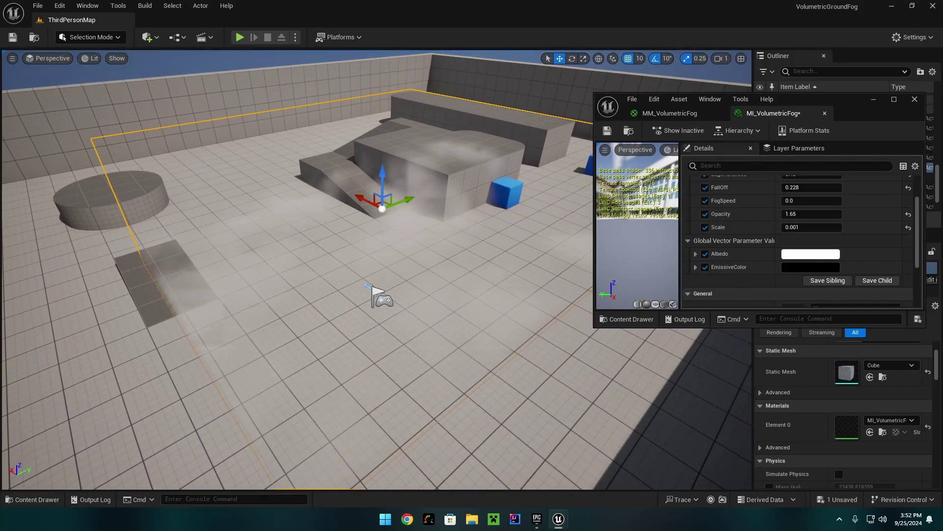
pyautogui.click(811, 254)
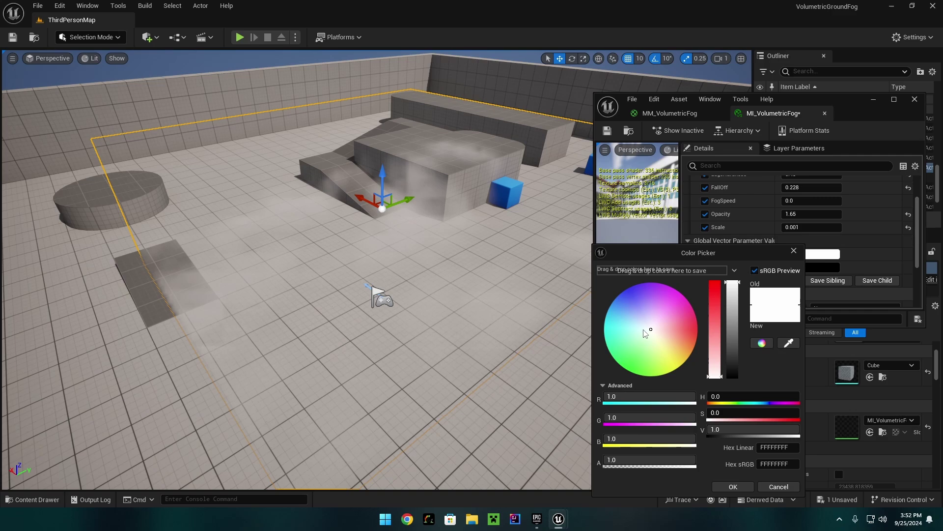
pyautogui.moveTo(645, 329)
pyautogui.mouseDown()
pyautogui.moveTo(691, 324)
pyautogui.moveTo(698, 352)
pyautogui.moveTo(595, 351)
pyautogui.moveTo(562, 307)
pyautogui.moveTo(643, 332)
pyautogui.mouseUp()
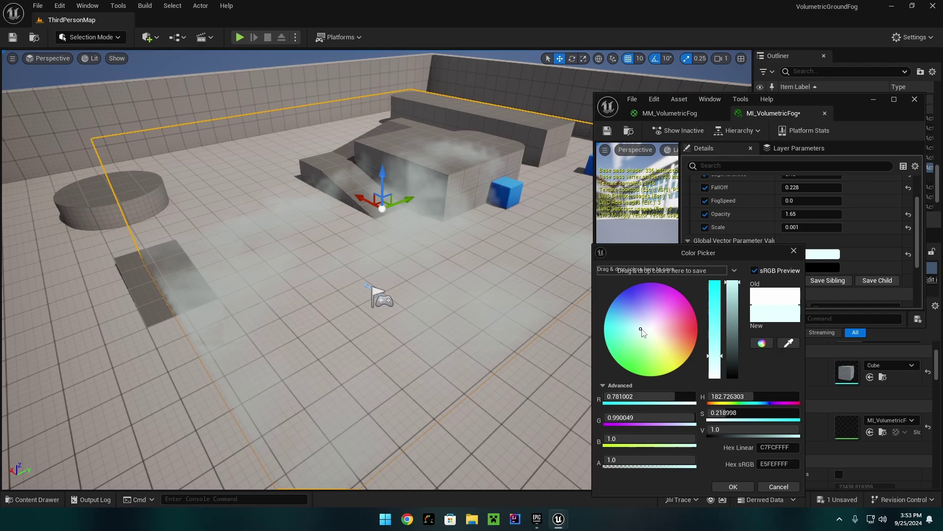
pyautogui.click(736, 487)
# Step: Scale the fog cube up horizontally in X and Y until it extends past the arena walls
pyautogui.moveTo(463, 278); pyautogui.dragTo(446, 261, button='right')
pyautogui.press('e')
pyautogui.press('r')
pyautogui.moveTo(385, 218); pyautogui.dragTo(433, 201)
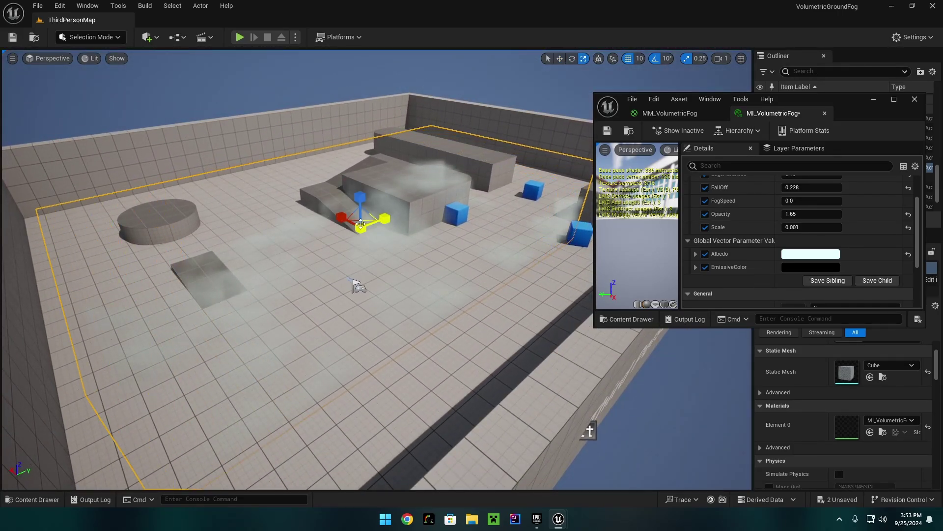
pyautogui.moveTo(588, 430); pyautogui.dragTo(611, 442, button='right')
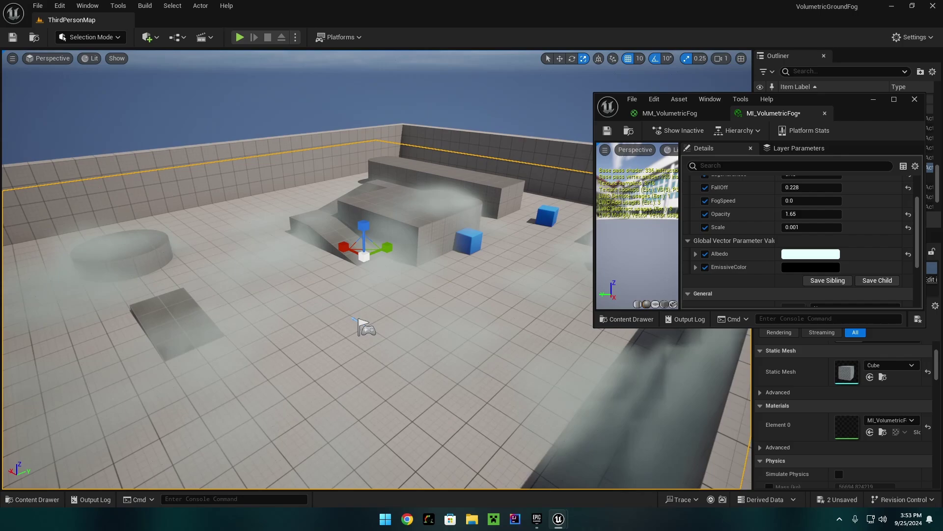
# Step: Run the console command r.VolumetricFog.GridPixelSize 3 to refine the volumetric fog's resolution
pyautogui.click(190, 498)
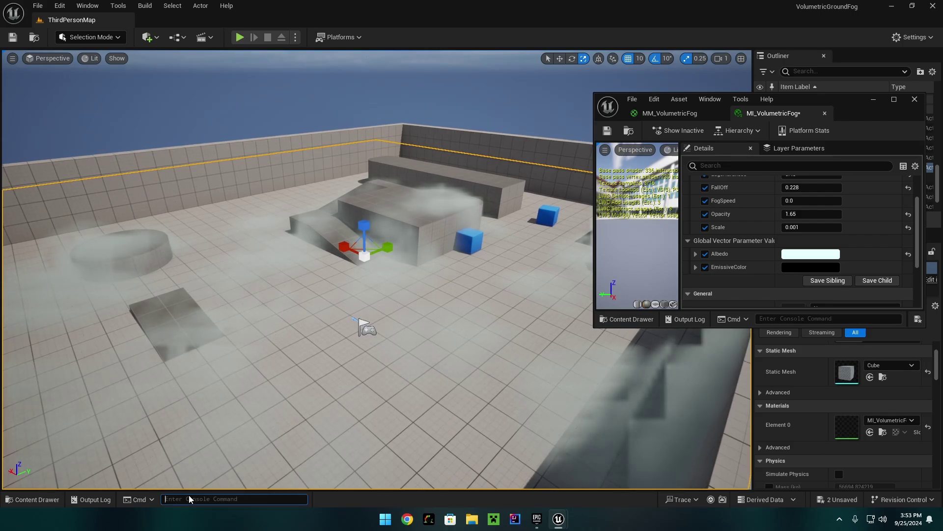
pyautogui.write('r')
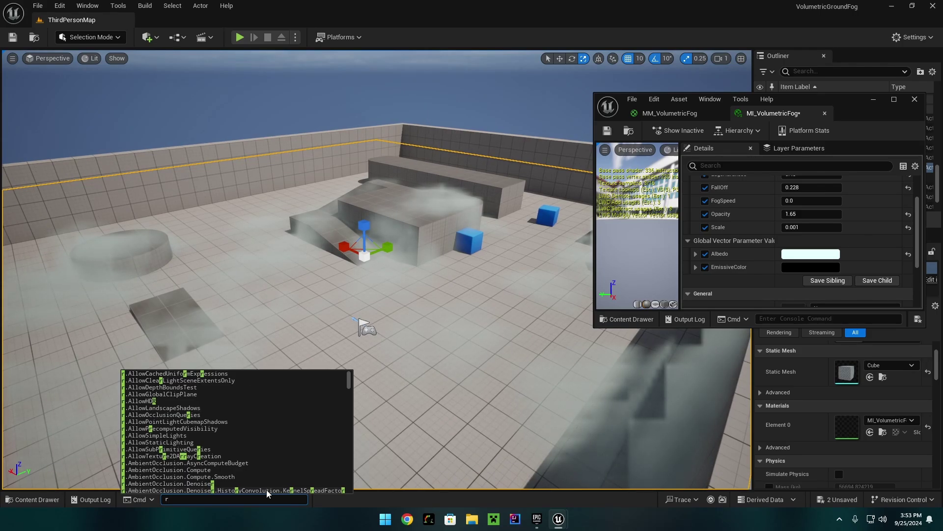
pyautogui.write('.vol')
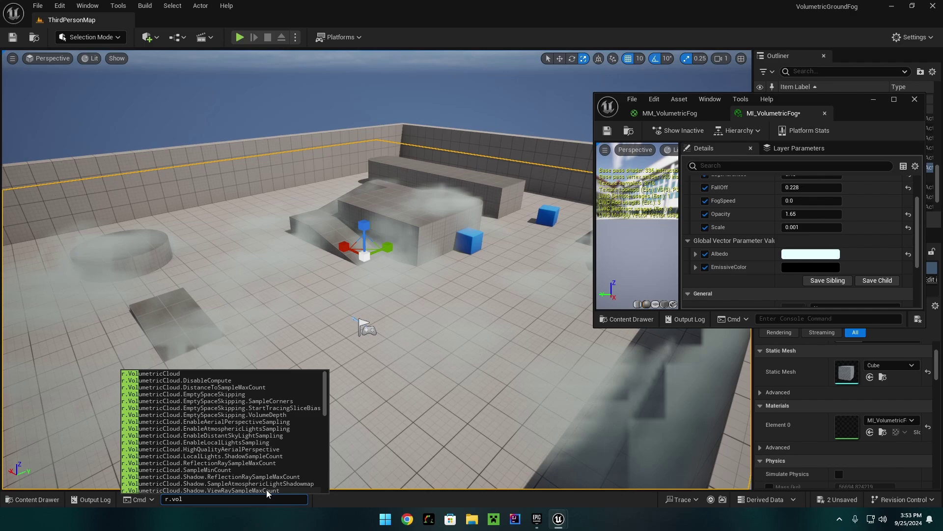
pyautogui.write('umetric')
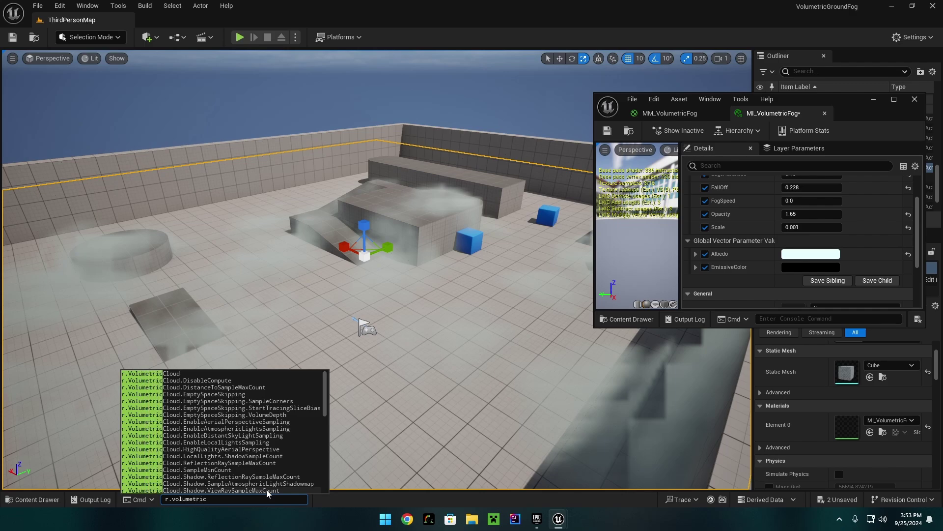
pyautogui.write('fog')
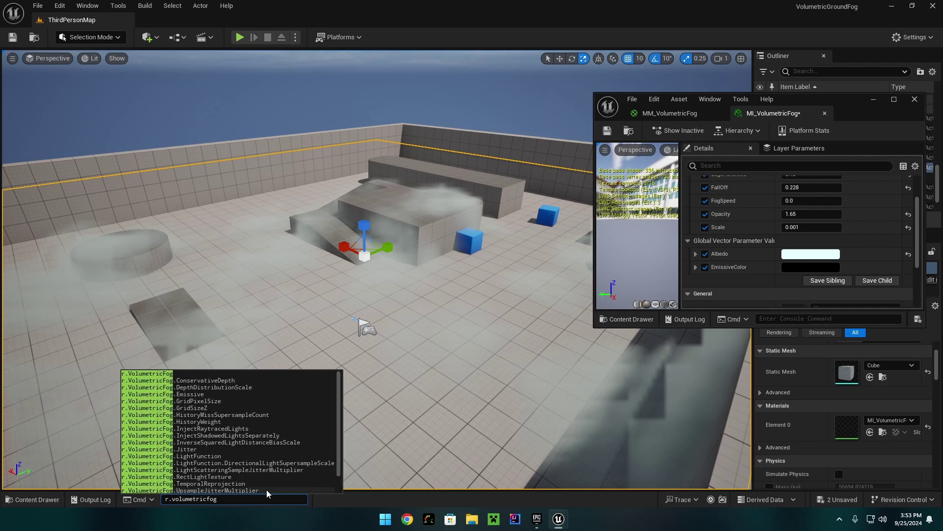
pyautogui.write('.gr')
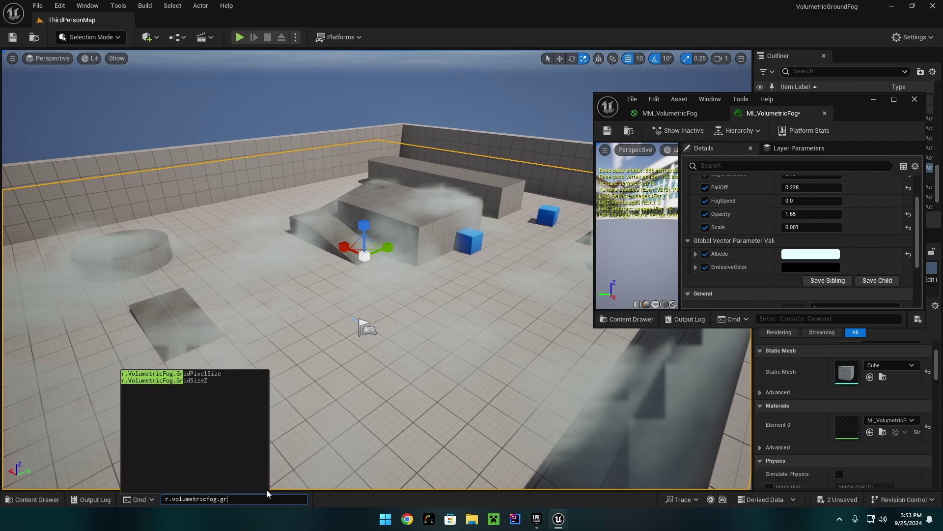
pyautogui.write('idpixelsize')
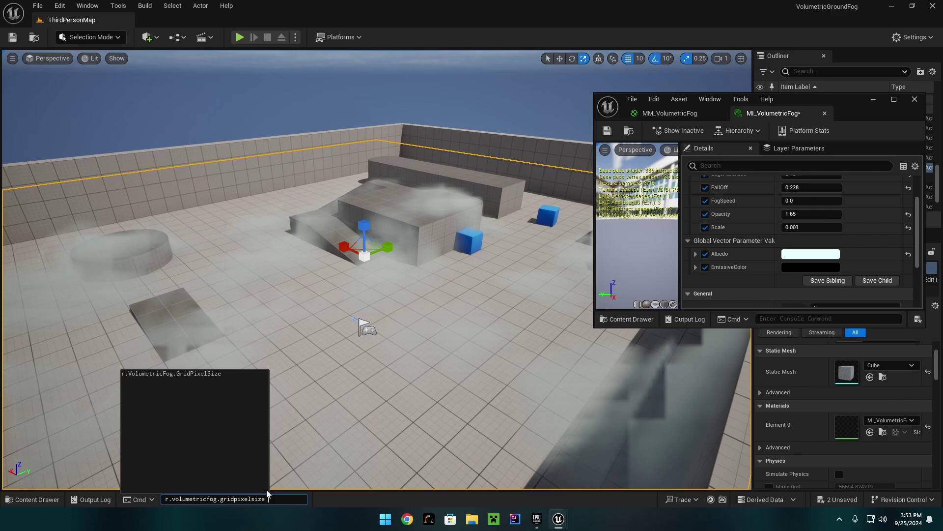
pyautogui.write('3')
pyautogui.press('Return')
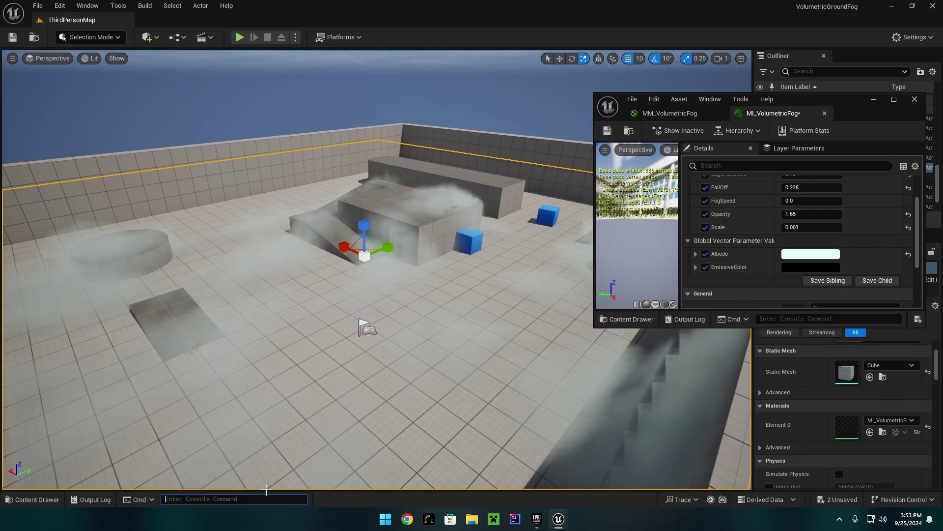
# Step: Inspect the fog along the arena walls and scale the fog cube up further along its X axis
pyautogui.moveTo(323, 410); pyautogui.dragTo(403, 359, button='right')
pyautogui.press('s')
pyautogui.press('w')
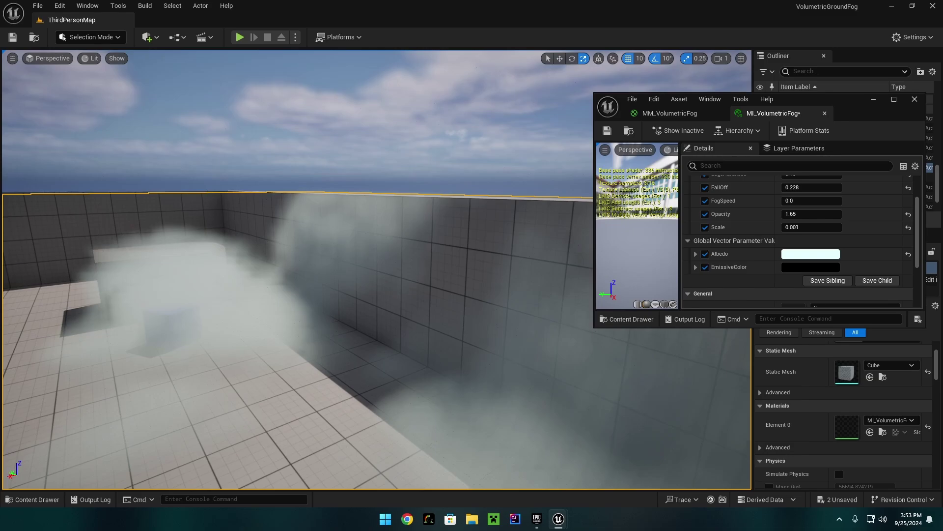
pyautogui.moveTo(373, 268); pyautogui.dragTo(432, 300, button='right')
pyautogui.press('s')
pyautogui.moveTo(374, 258); pyautogui.dragTo(356, 258)
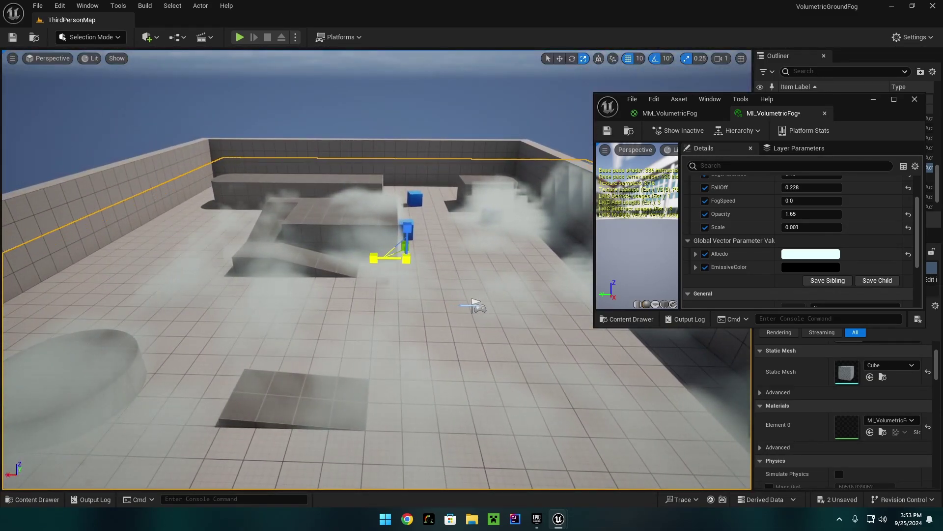
pyautogui.moveTo(472, 305); pyautogui.dragTo(472, 306, button='right')
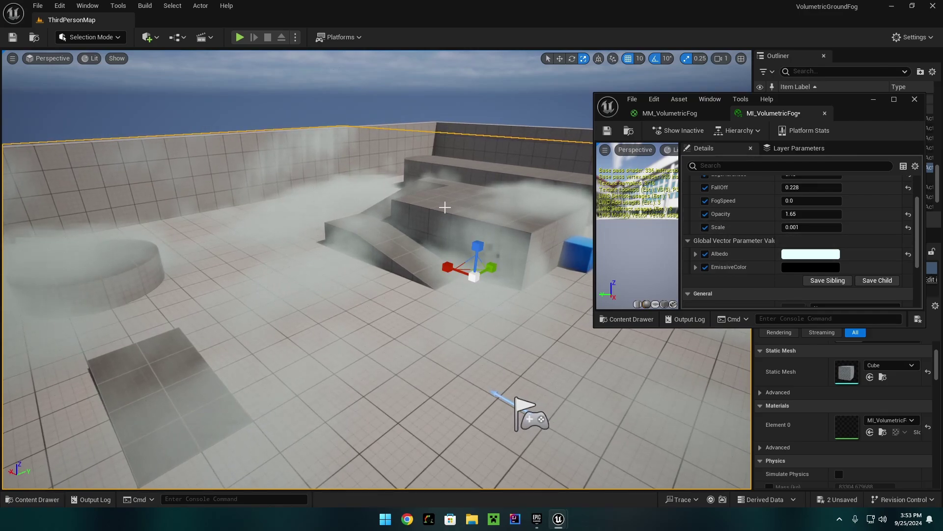
# Step: Set the fog instance's FogSpeed to 0.2 and save MI_VolumetricFog
pyautogui.scroll(1, 738, 210)
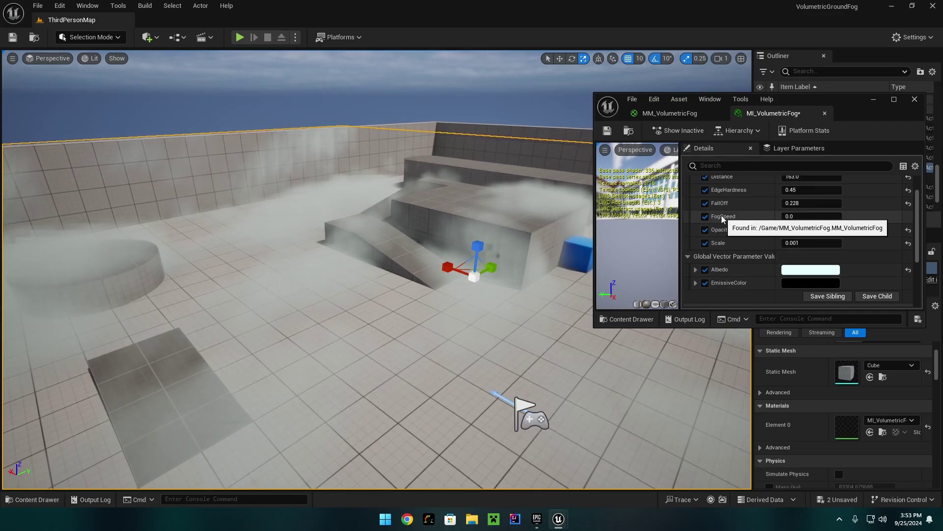
pyautogui.click(810, 217)
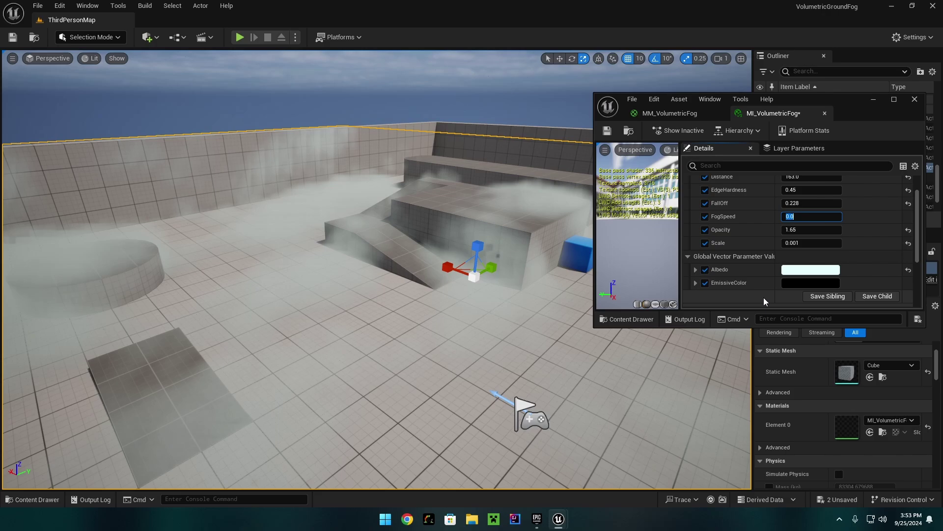
pyautogui.write('0.2')
pyautogui.press('Return')
pyautogui.hotkey('ctrl', 's')
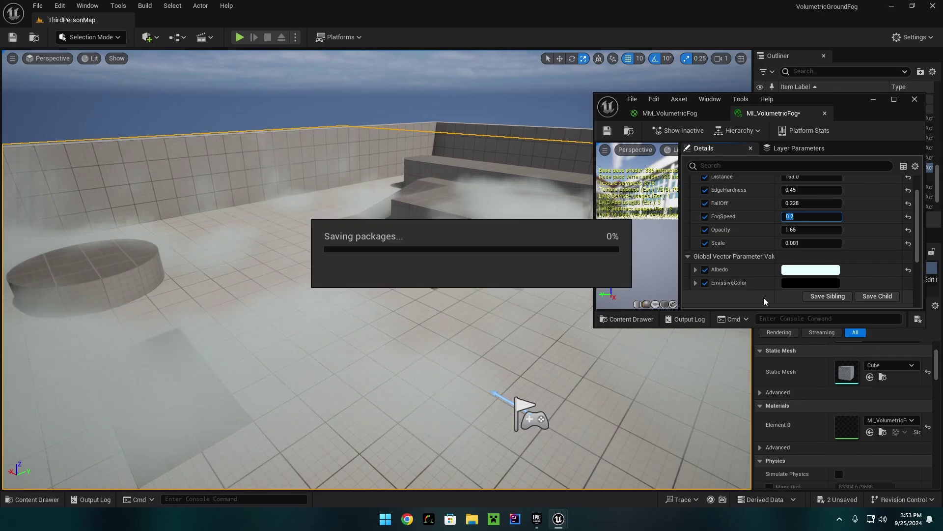
# Step: Set the FogSpeed to 0.02 and close the material editor, applying the pending changes to MM_VolumetricFog
pyautogui.press('s')
pyautogui.moveTo(491, 270); pyautogui.dragTo(442, 294, button='right')
pyautogui.click(828, 216)
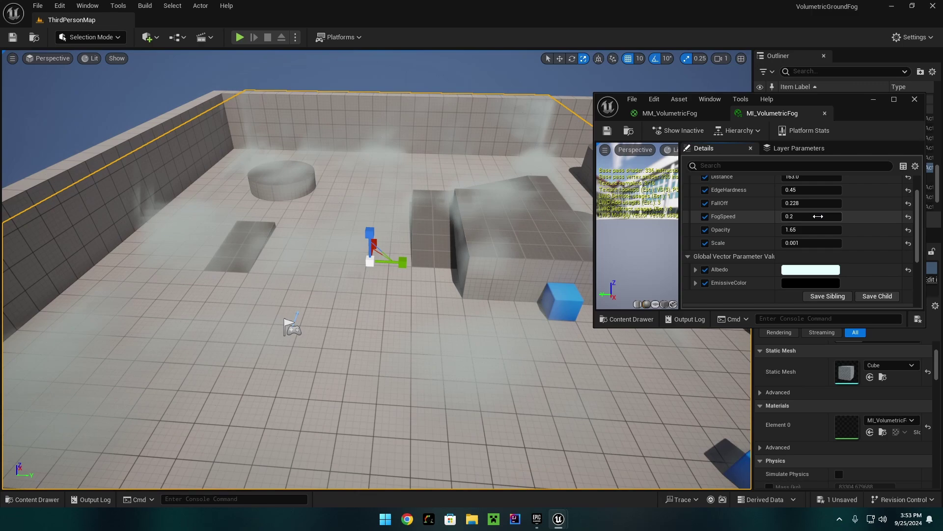
pyautogui.write('0.02')
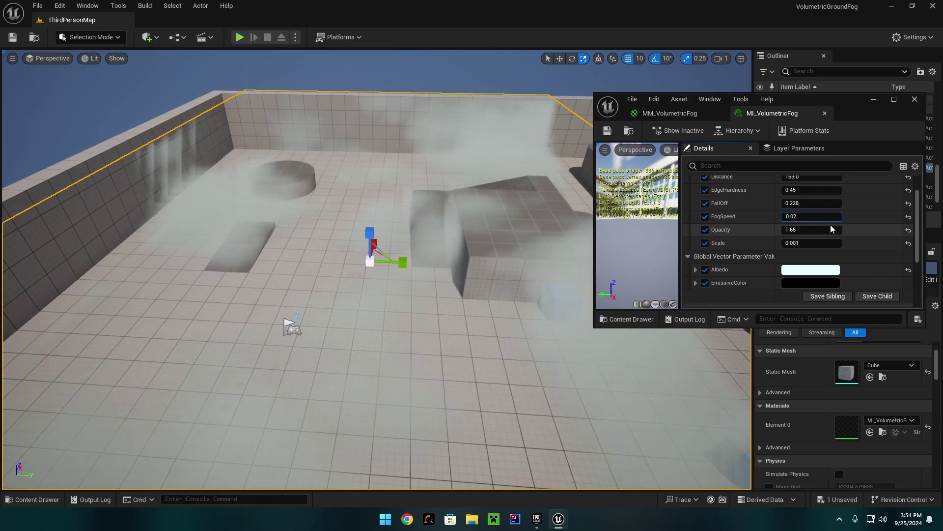
pyautogui.press('Return')
pyautogui.moveTo(552, 225); pyautogui.dragTo(497, 225, button='right')
pyautogui.click(915, 100)
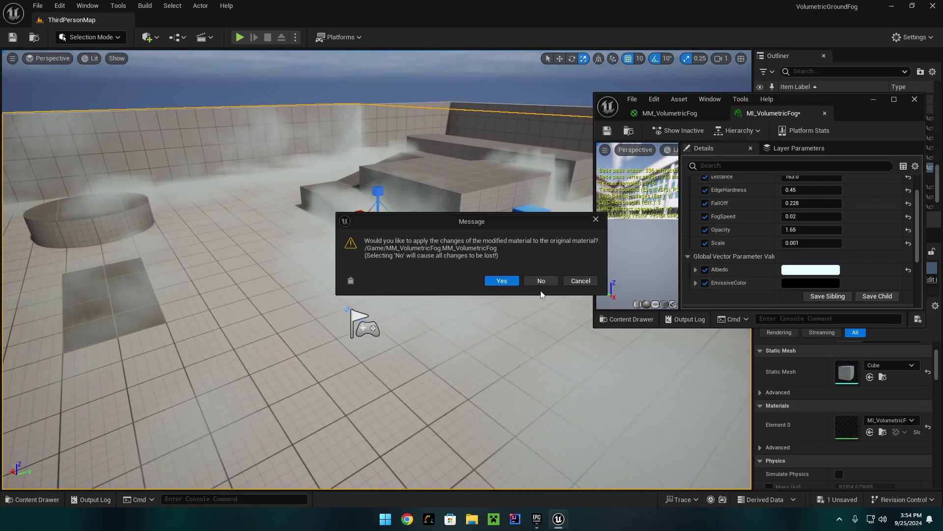
pyautogui.click(501, 280)
# Step: Place the SM_Chair prop from StarterContent's Props folder on the arena floor near the player start
pyautogui.click(32, 499)
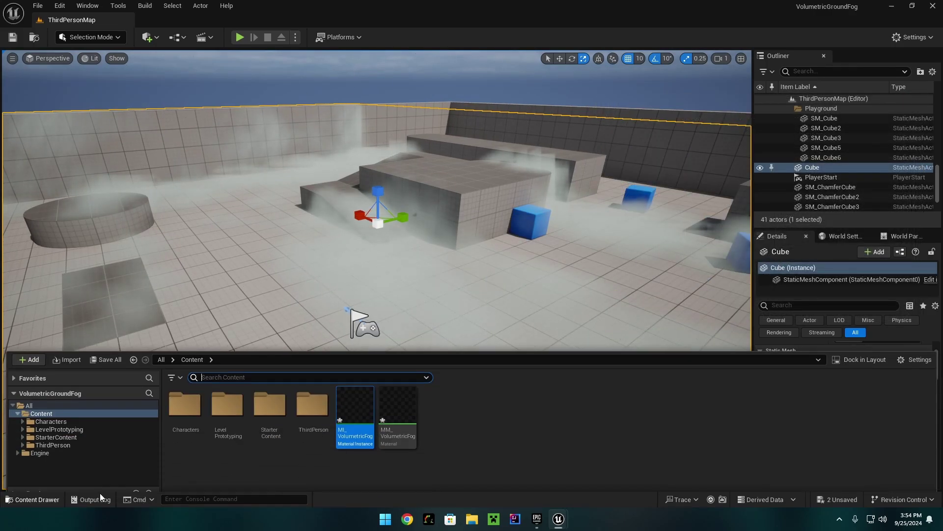
pyautogui.doubleClick(273, 406)
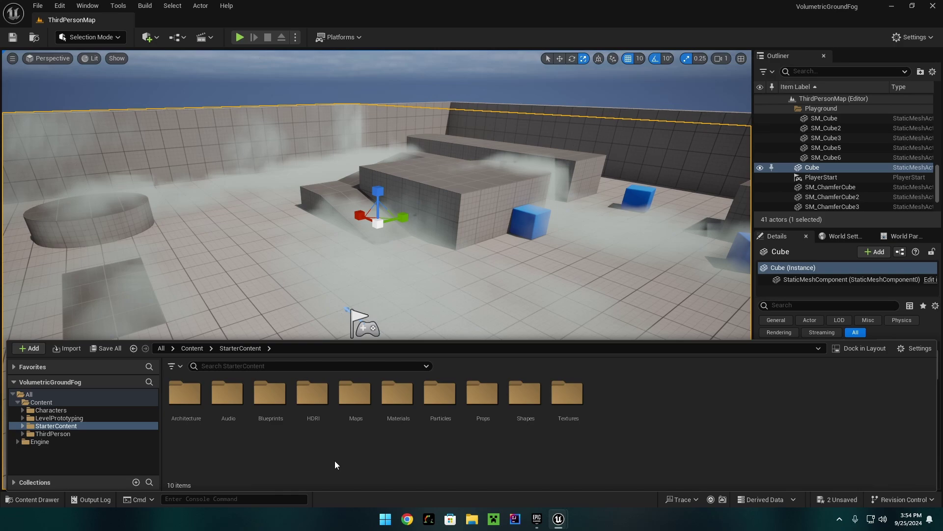
pyautogui.doubleClick(481, 422)
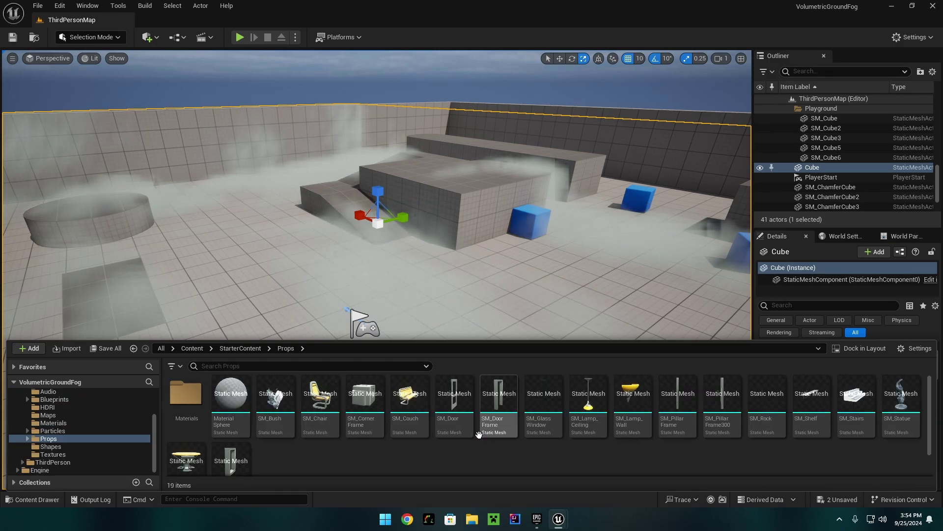
pyautogui.moveTo(315, 418); pyautogui.dragTo(354, 387)
pyautogui.press('space')
pyautogui.press('space')
pyautogui.press('space')
pyautogui.press('space')
pyautogui.moveTo(355, 387); pyautogui.dragTo(280, 403, button='right')
# Step: Set the fog Cube's collision preset to NoCollision
pyautogui.click(813, 168)
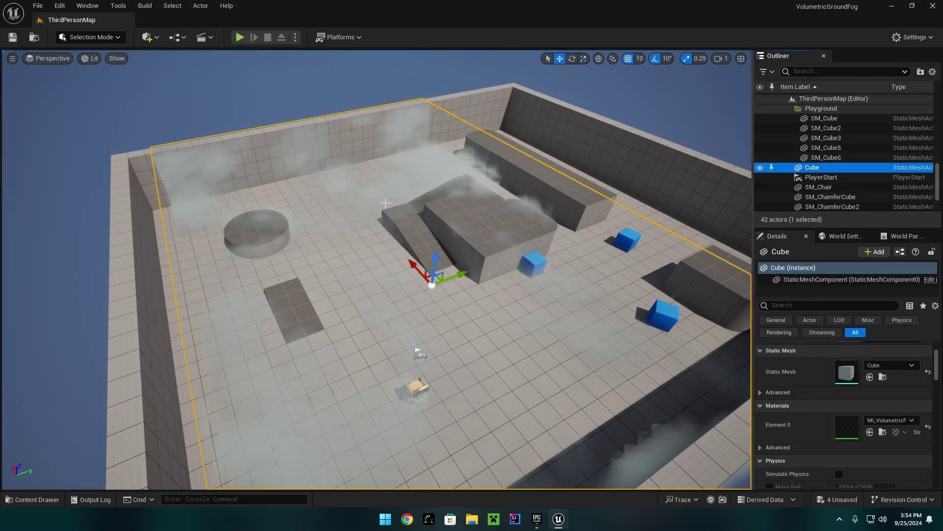
pyautogui.rightClick(826, 170)
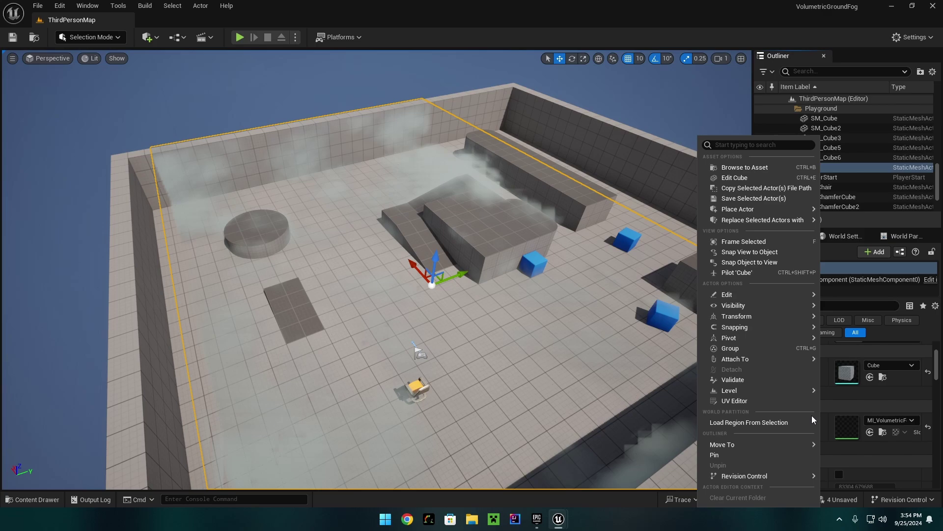
pyautogui.click(869, 395)
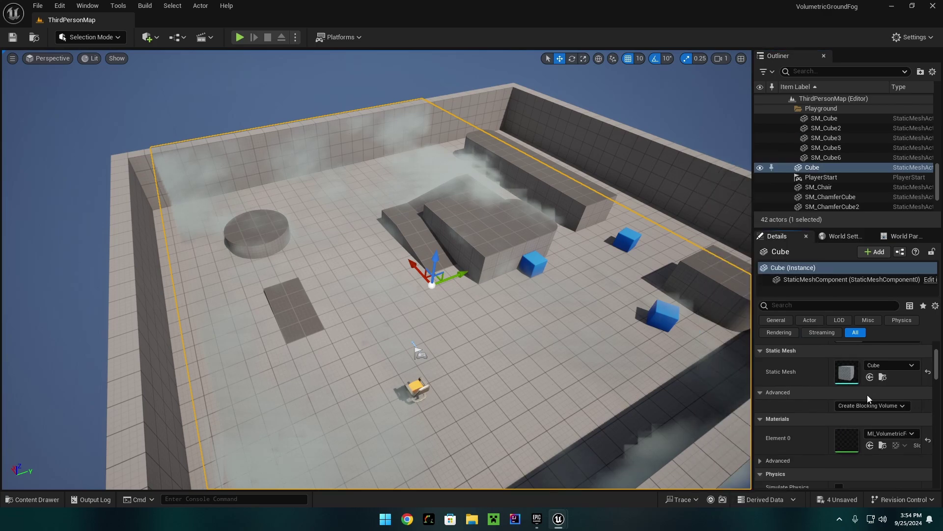
pyautogui.click(868, 394)
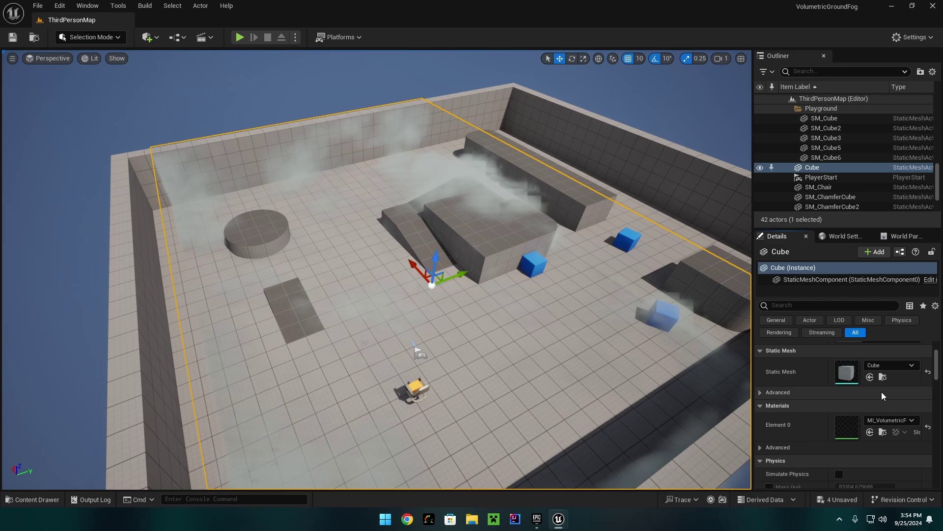
pyautogui.scroll(-3, 882, 396)
pyautogui.scroll(-7, 879, 382)
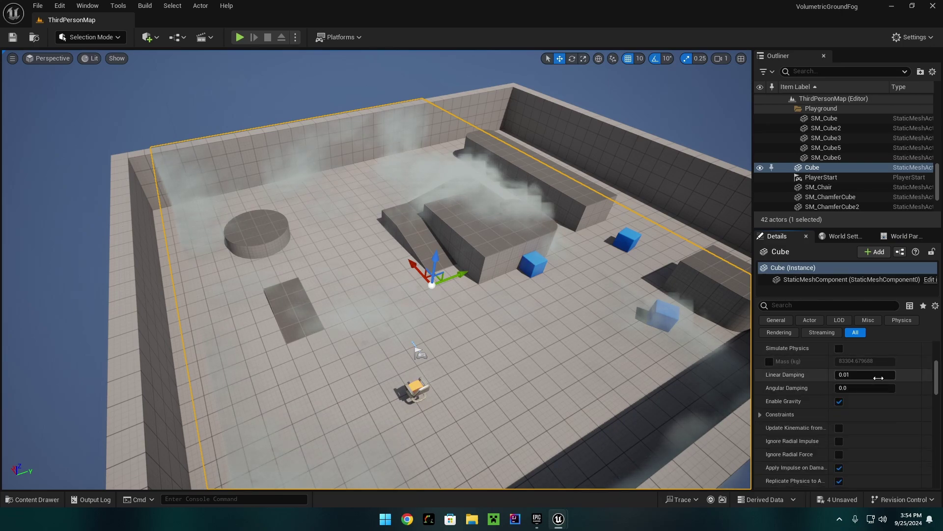
pyautogui.scroll(-1, 879, 379)
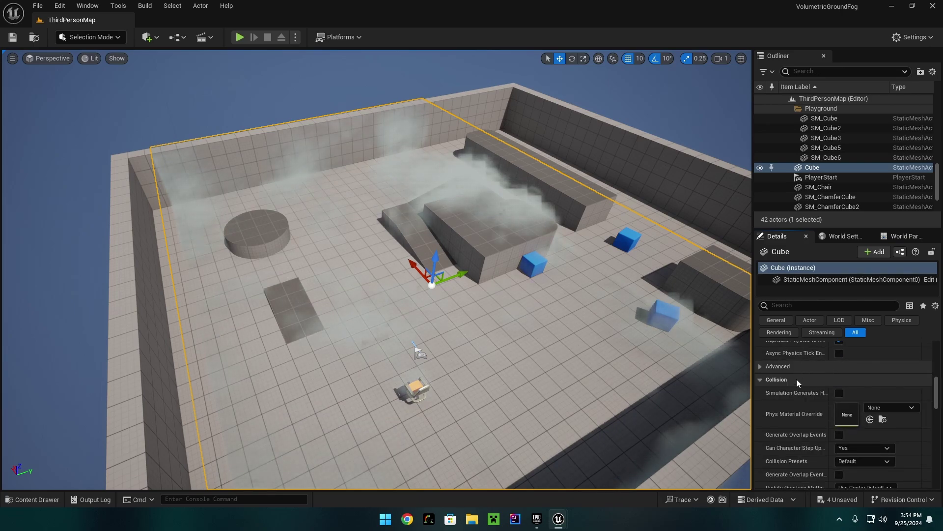
pyautogui.scroll(-2, 831, 380)
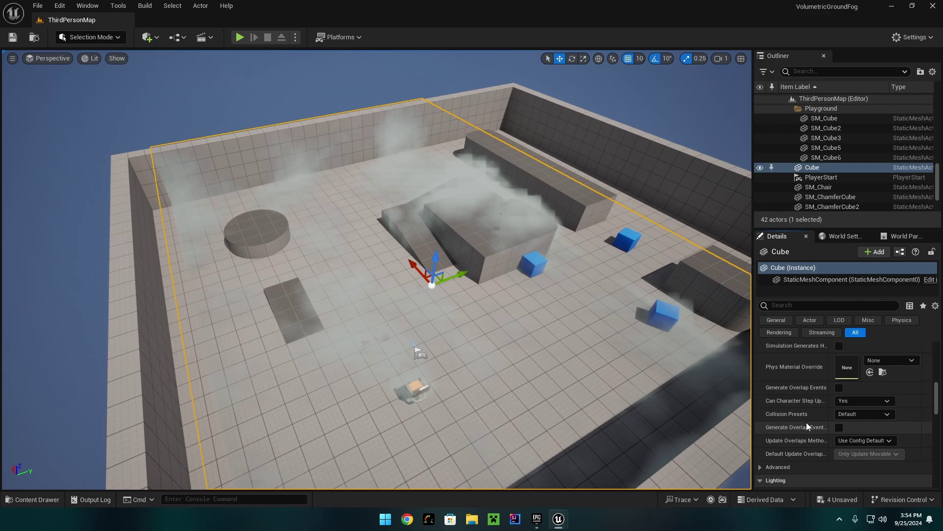
pyautogui.click(850, 415)
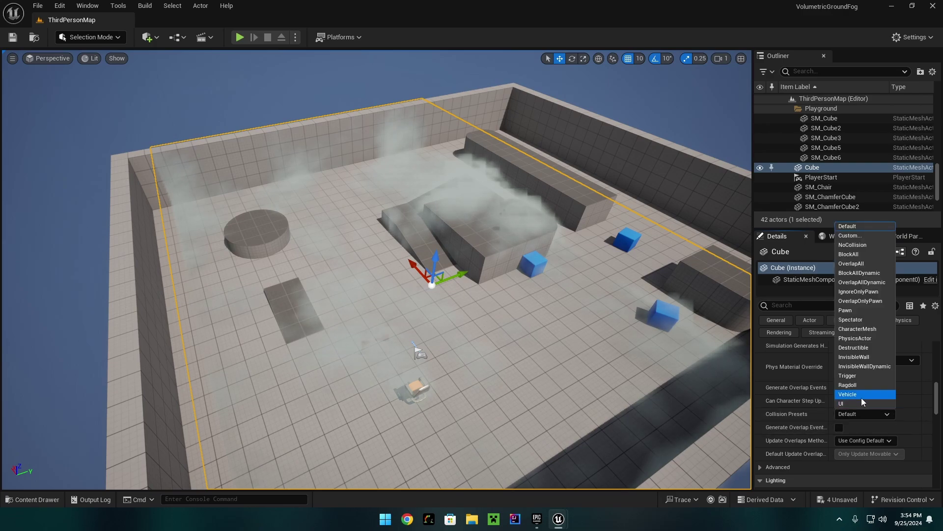
pyautogui.click(847, 245)
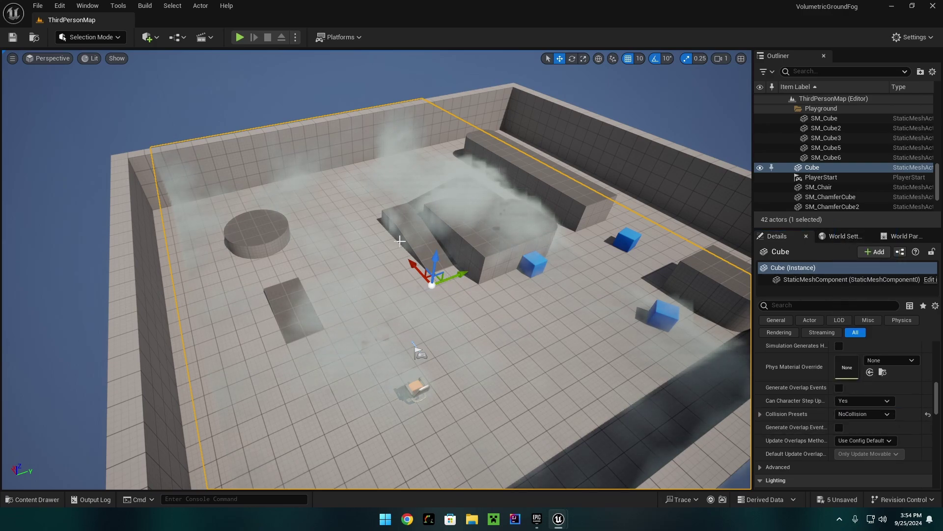
# Step: Play the level and run the character around the arena to check the moving ground fog
pyautogui.click(240, 37)
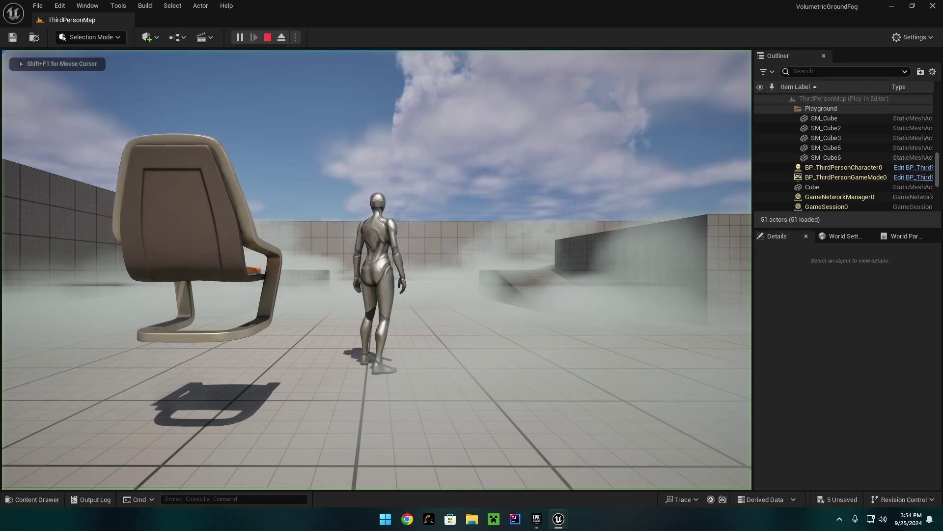
pyautogui.press('w')
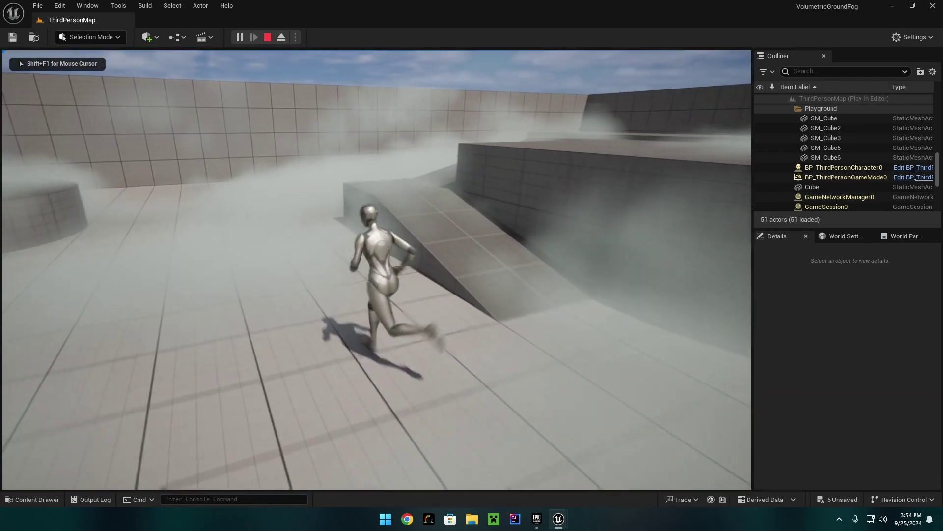
pyautogui.press('w')
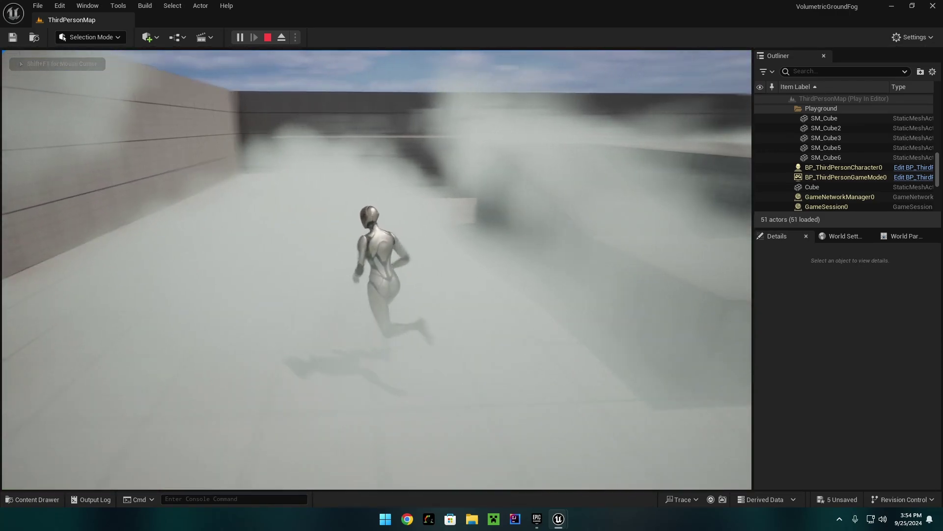
pyautogui.press('w')
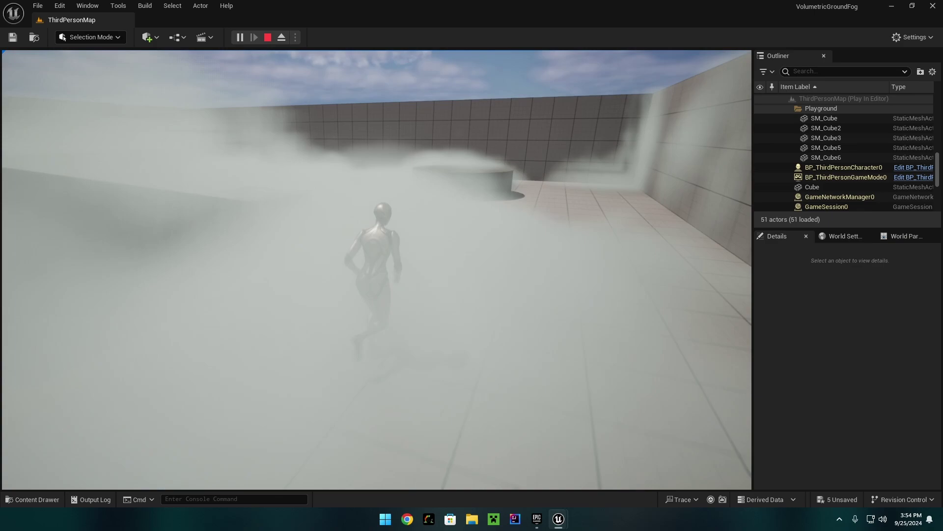
pyautogui.press('w')
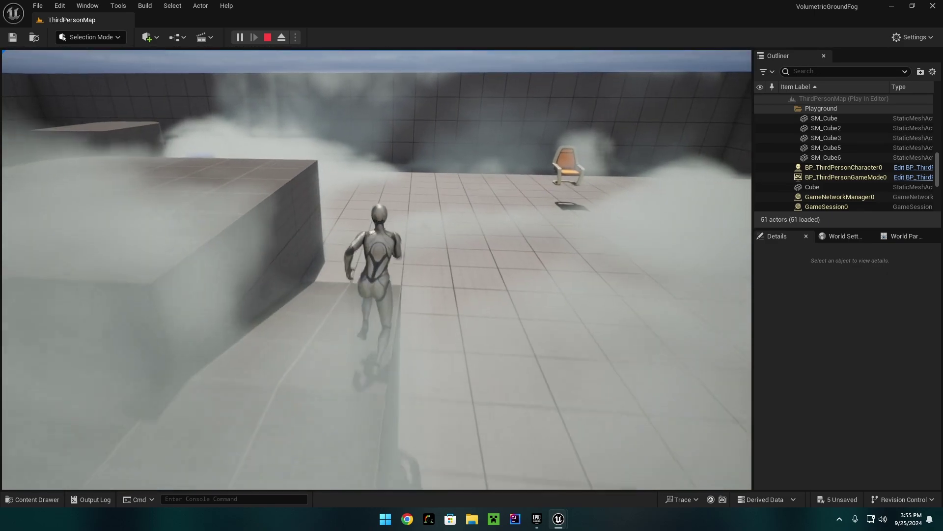
pyautogui.press('a')
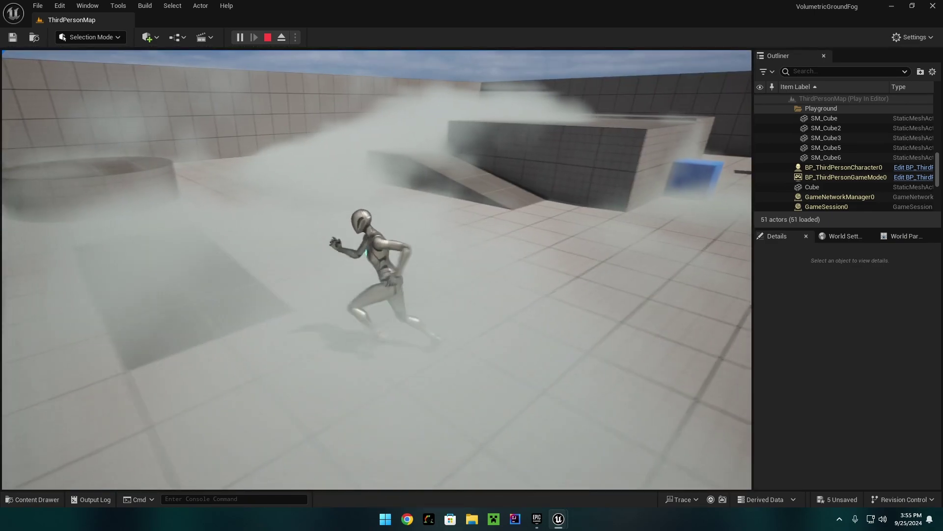
# Step: Run and jump the character across the arena's raised platforms and through the ground fog to inspect it from different heights
pyautogui.press('w')
pyautogui.press('space')
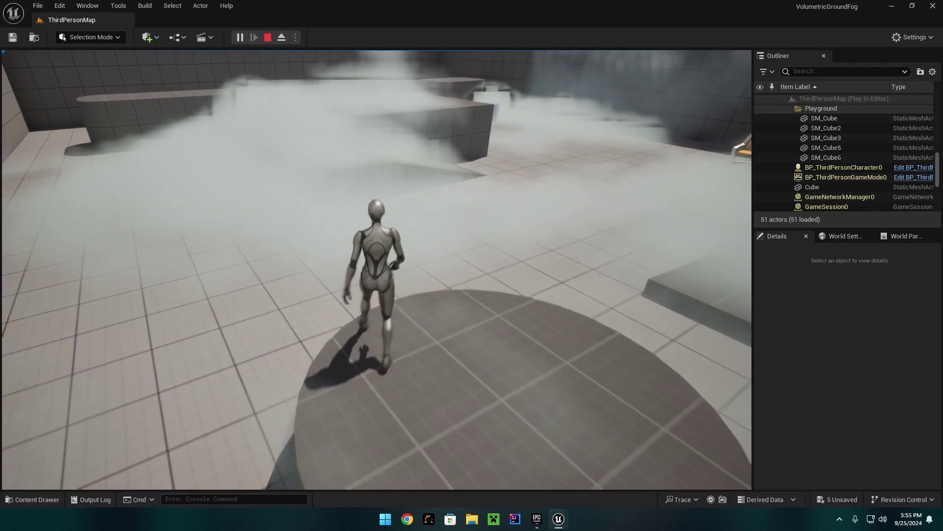
pyautogui.press('w')
pyautogui.press('space')
pyautogui.press('space')
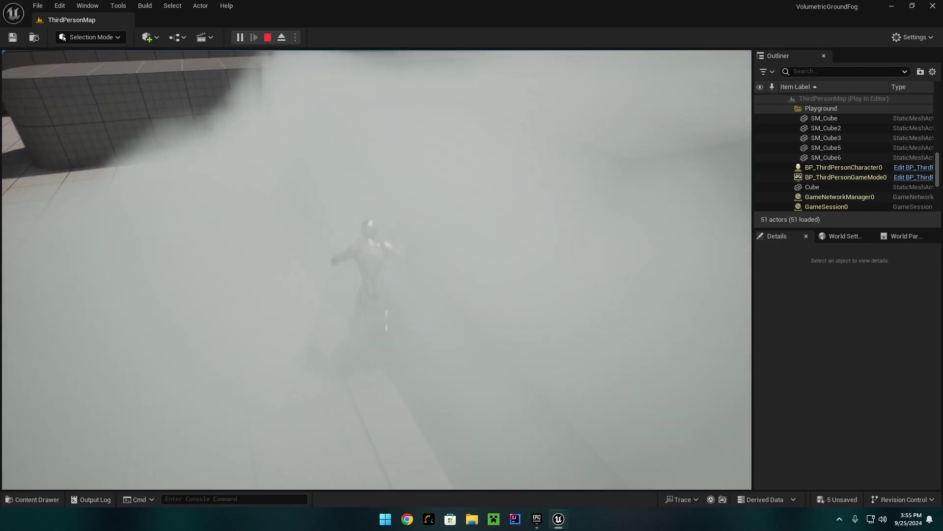
pyautogui.press('w')
pyautogui.press('space')
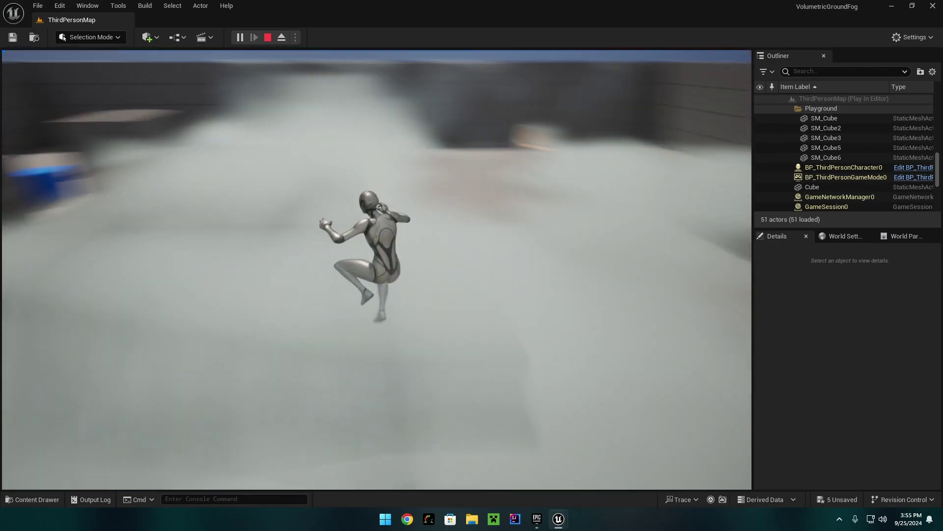
pyautogui.press('w')
pyautogui.press('space')
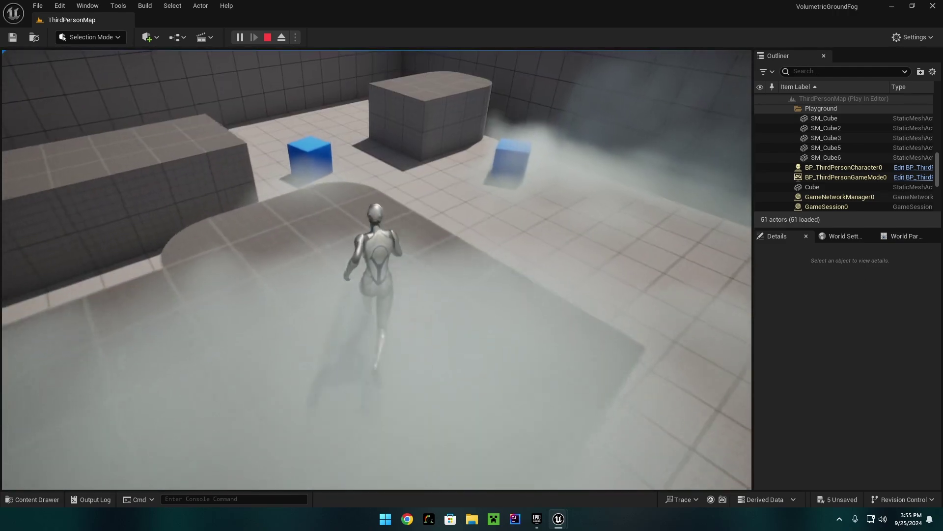
pyautogui.press('w')
pyautogui.press('space')
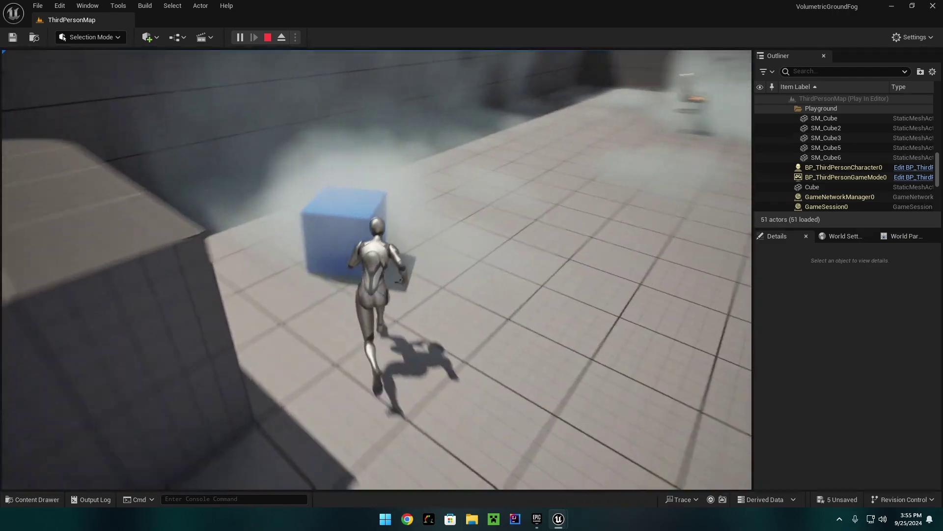
# Step: Run the character around the blue cube near the arena wall and end the play session
pyautogui.press('a')
pyautogui.press('d')
pyautogui.press('s')
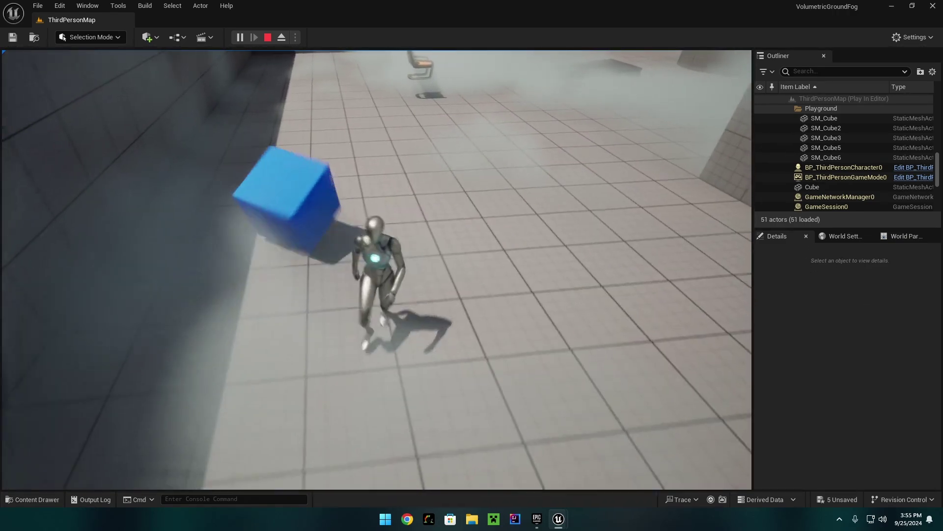
pyautogui.press('w')
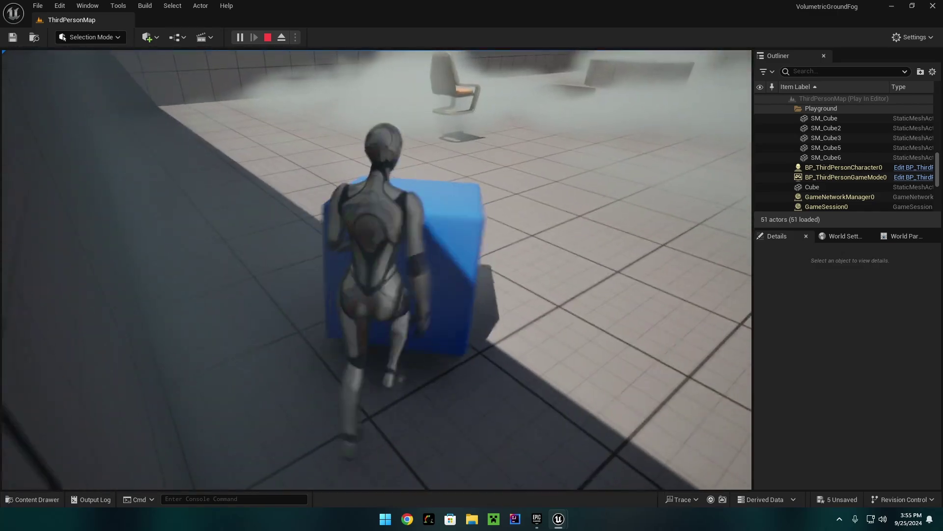
pyautogui.press('Escape')
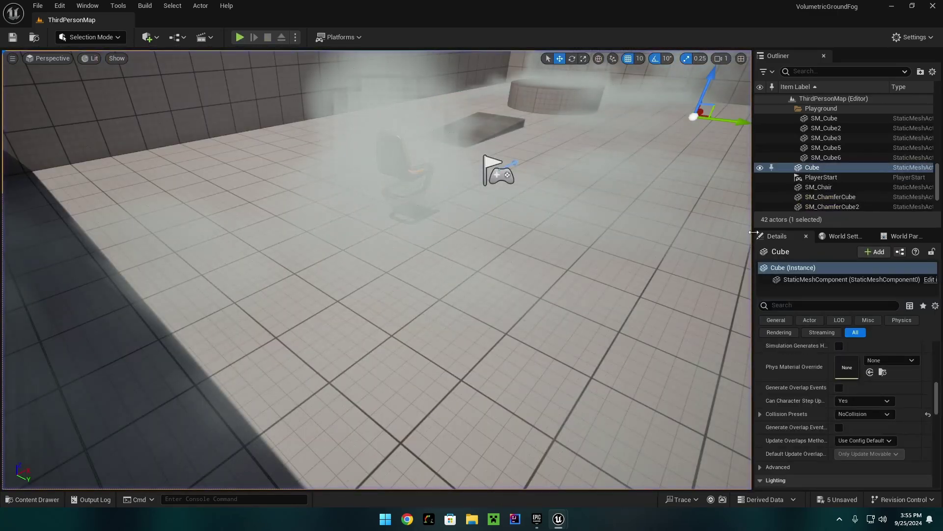
pyautogui.press('s')
pyautogui.moveTo(578, 207); pyautogui.dragTo(573, 212, button='right')
pyautogui.rightClick(573, 212)
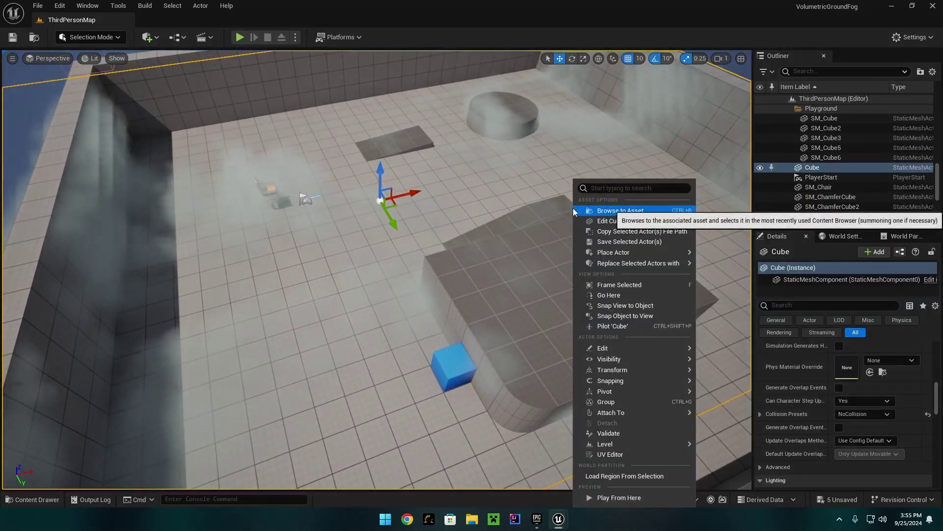
pyautogui.click(704, 14)
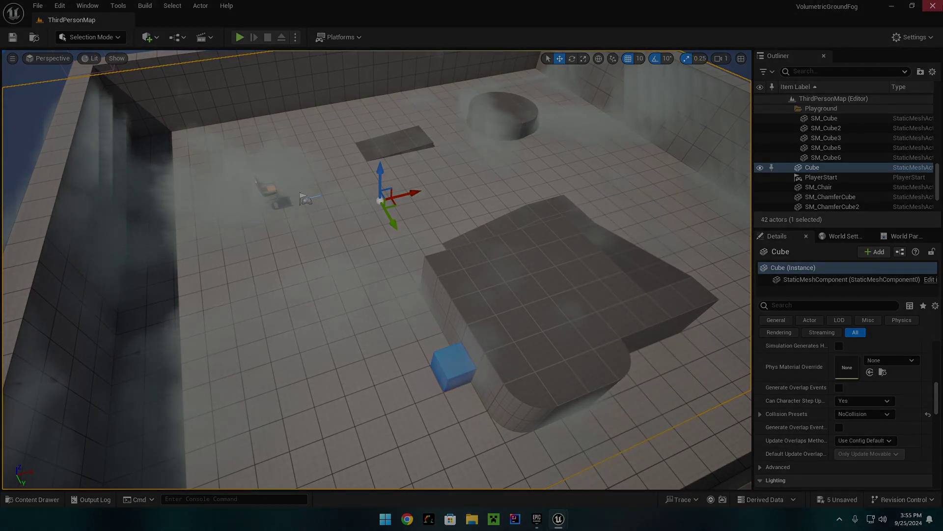